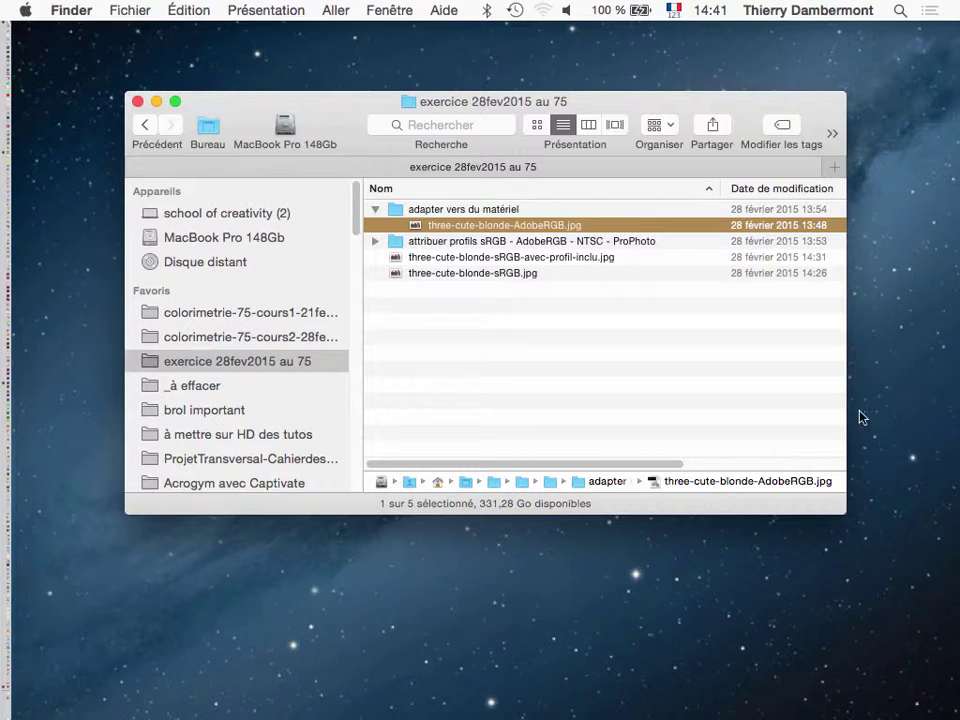
Check in Edition > Couleurs that RVB is Adobe RGB (1998), then close the colour settings.
key("super+Tab")
key("super+Tab")
left_click(203, 11)
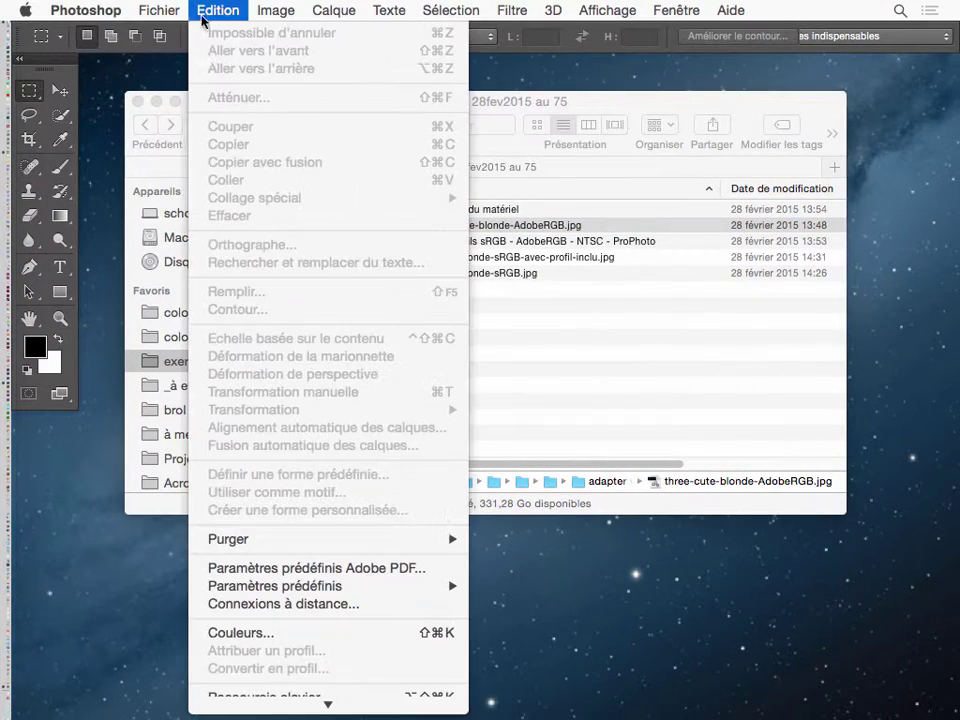
left_click(268, 634)
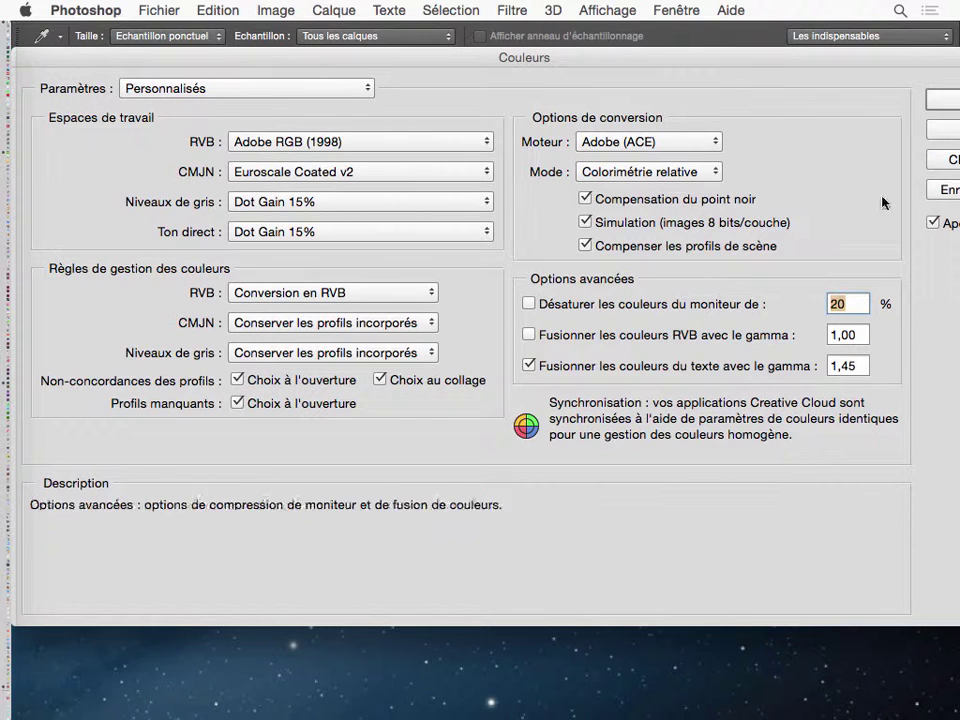
left_click(948, 131)
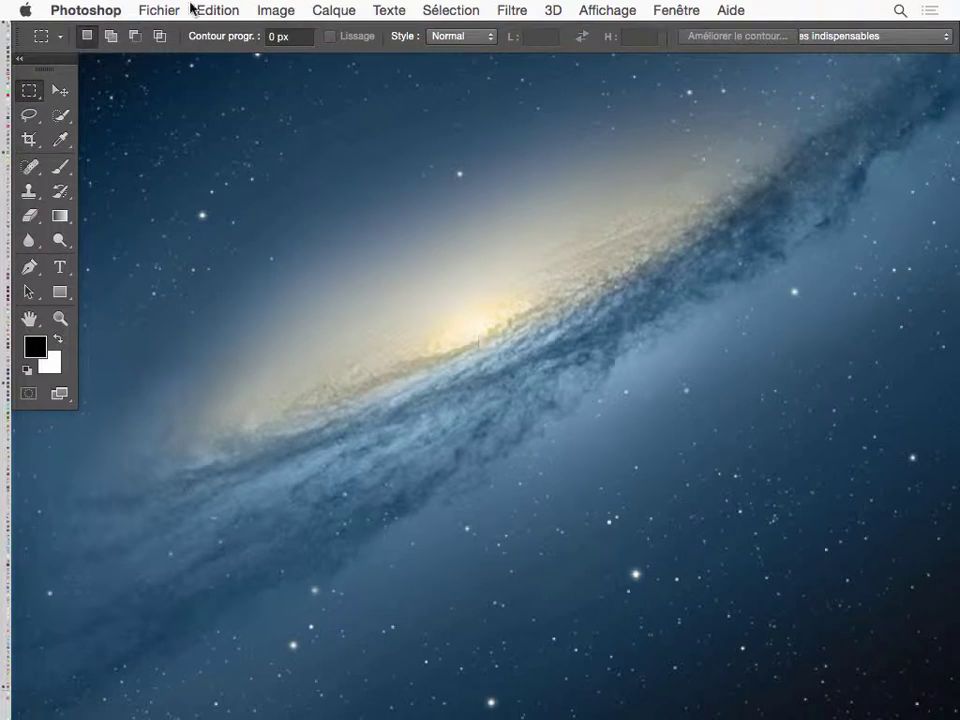
Start a new 16 × 12 cm RGB document with the Adobe RGB (1998) profile.
left_click(160, 10)
left_click(167, 32)
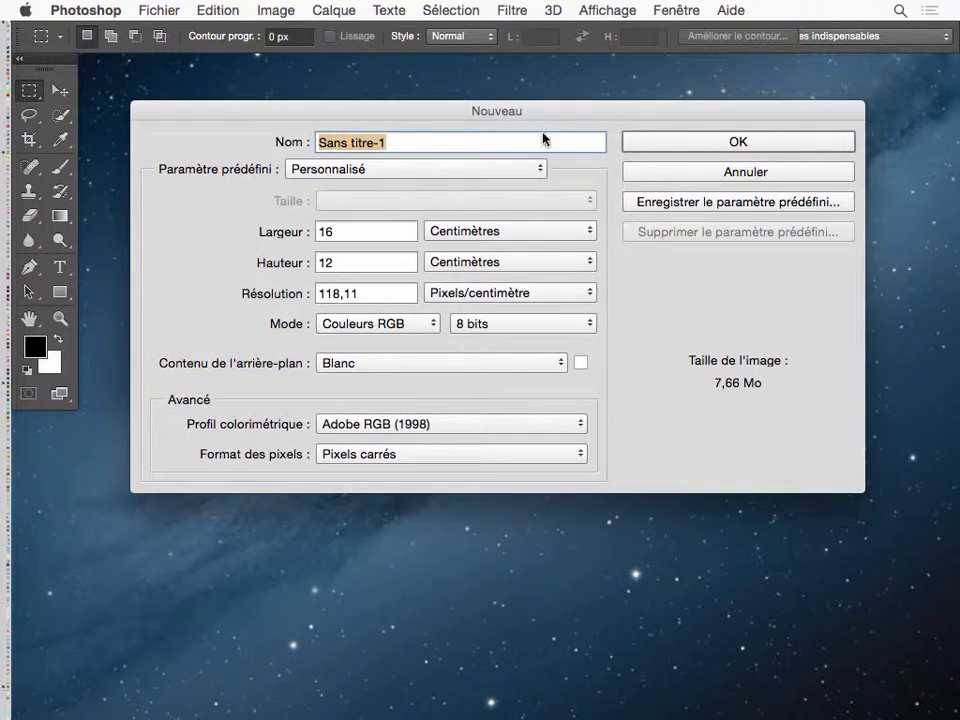
left_click_drag(543, 120, 545, 101)
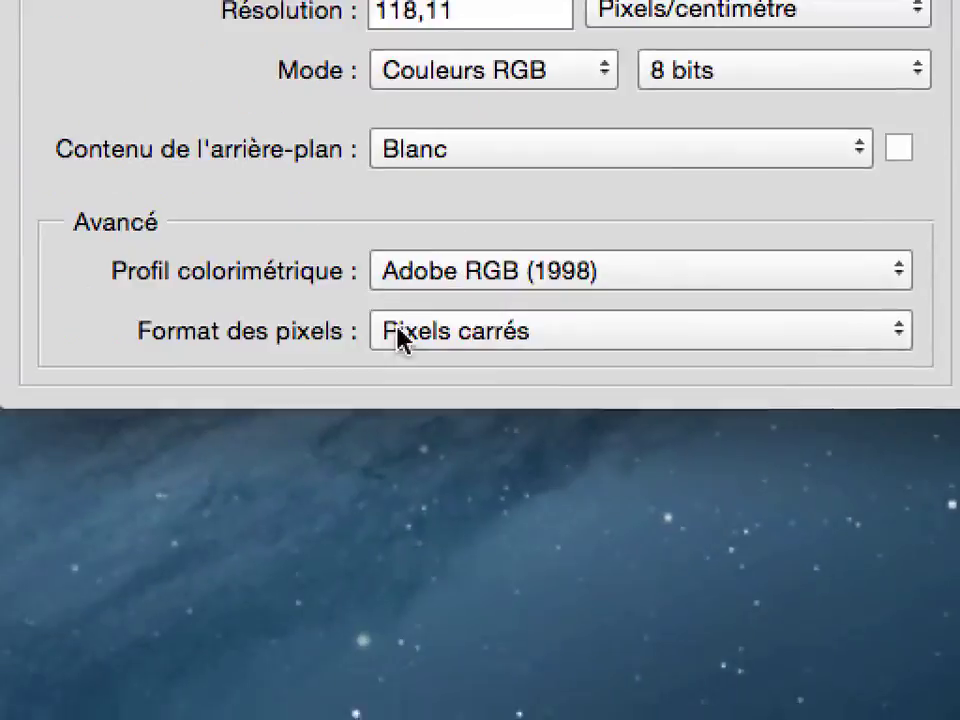
left_click(416, 312)
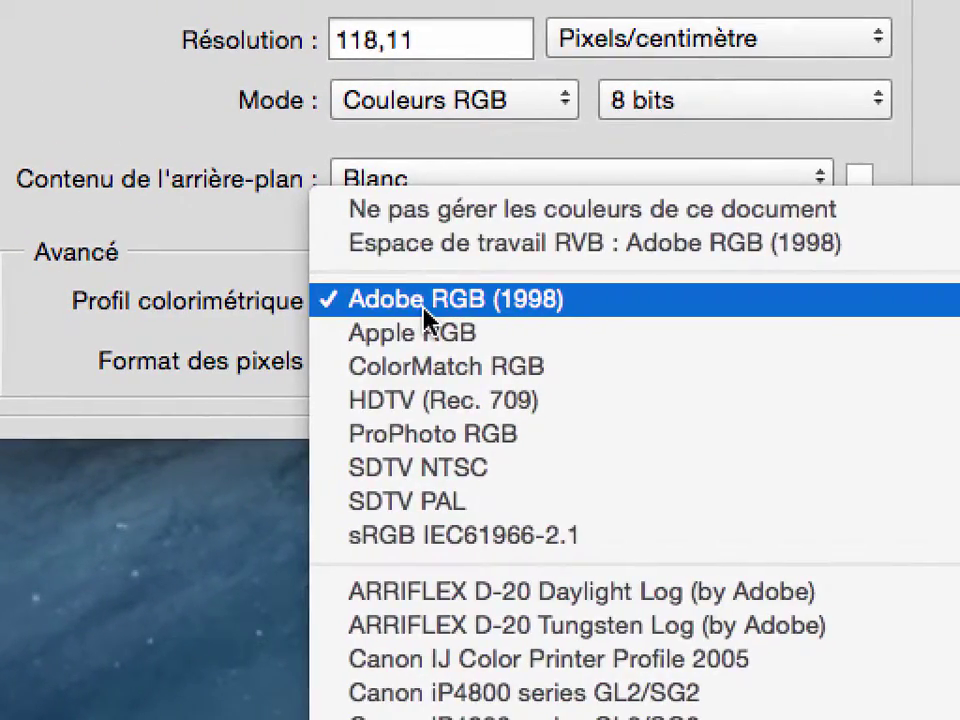
left_click(423, 310)
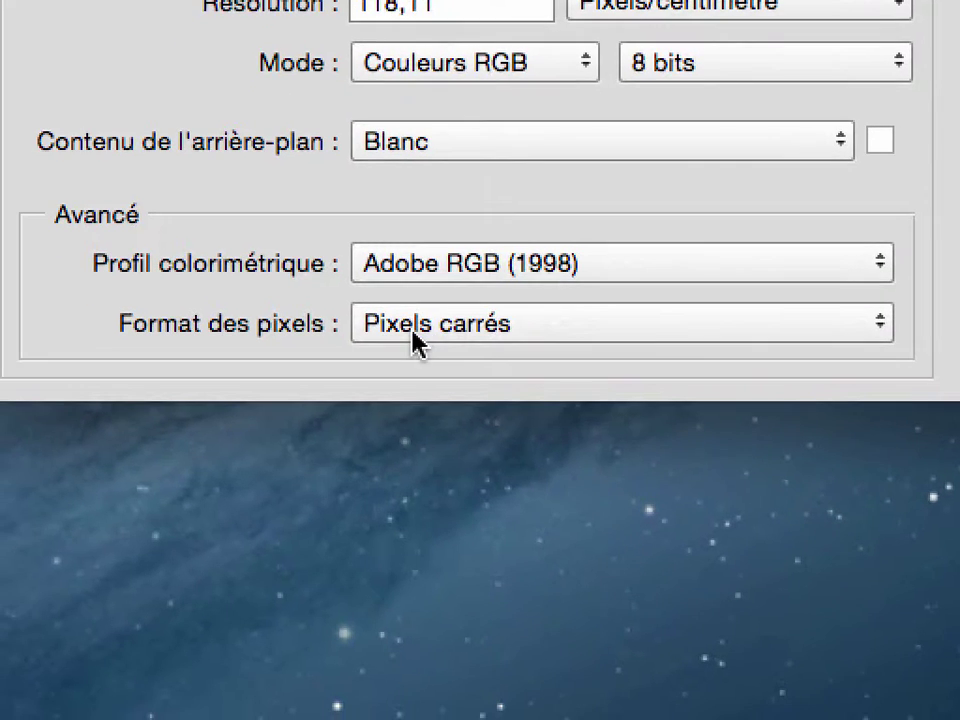
left_click(400, 366)
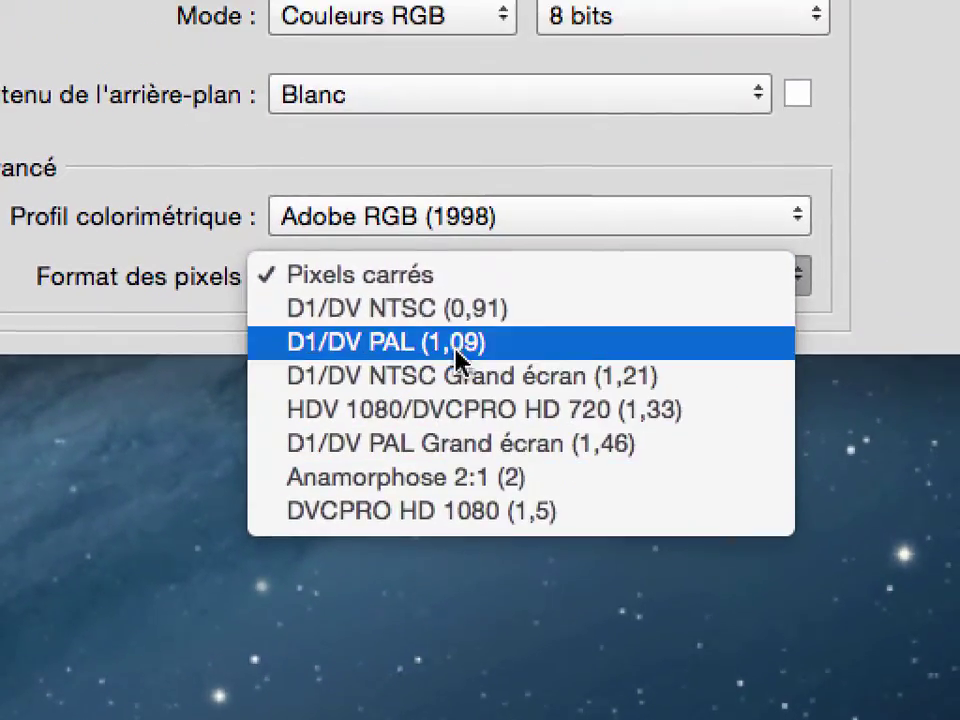
left_click(364, 314)
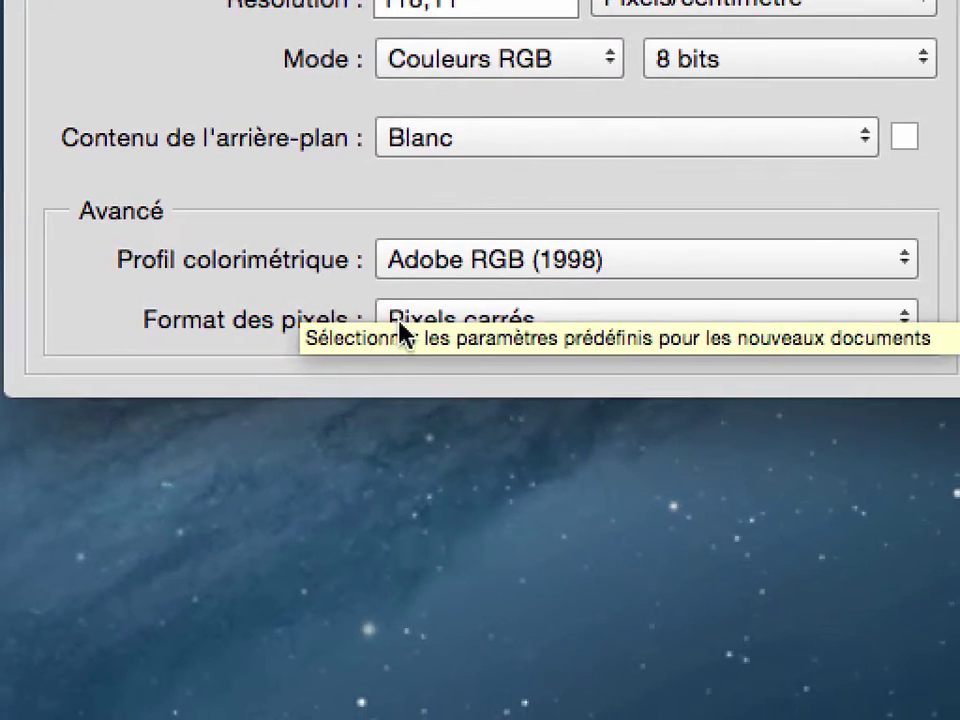
Keep square pixels and 8-bit depth, and create the blank document.
left_click(465, 338)
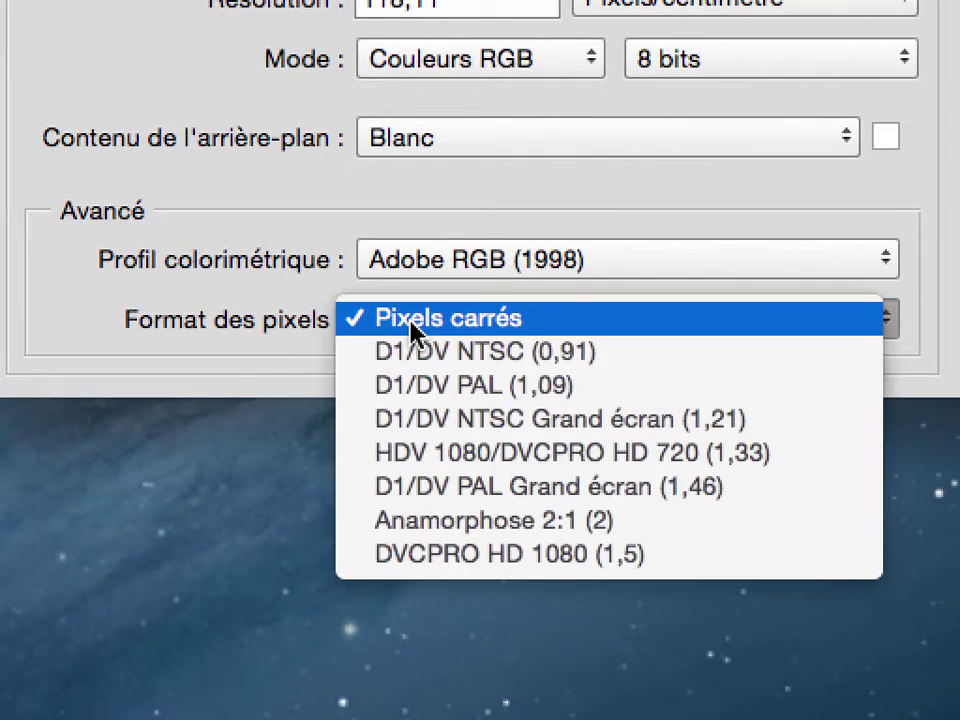
left_click(455, 321)
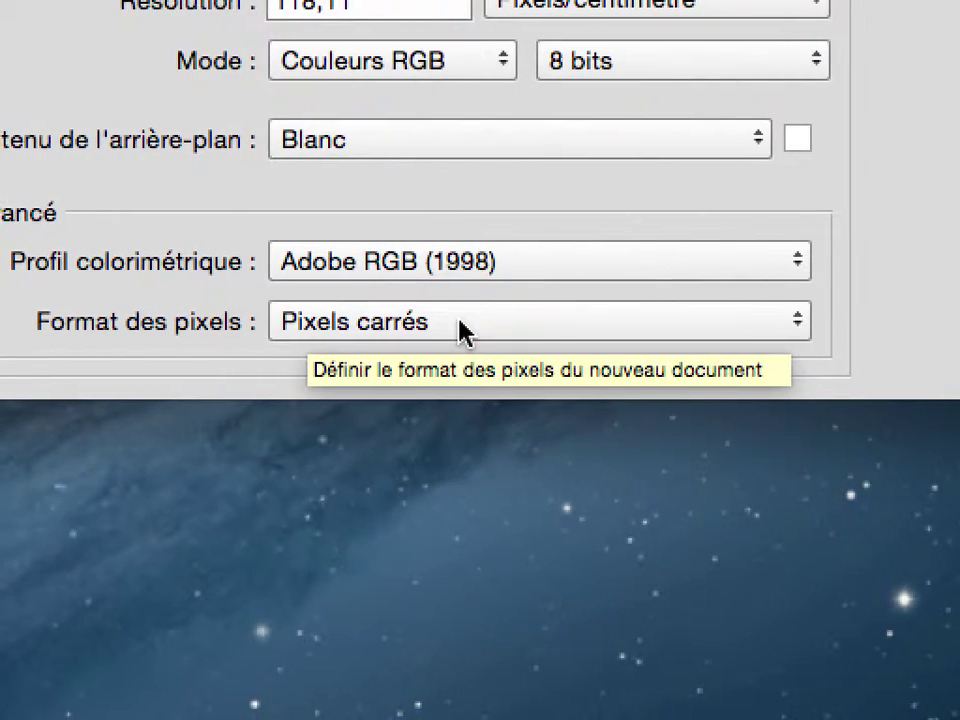
left_click(452, 322)
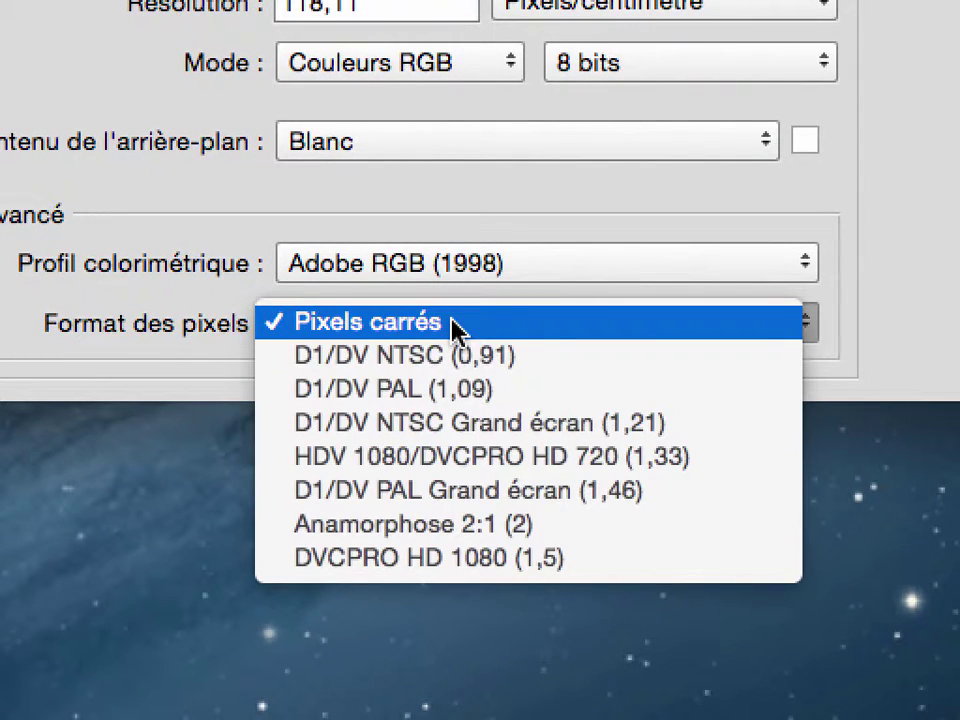
left_click(452, 322)
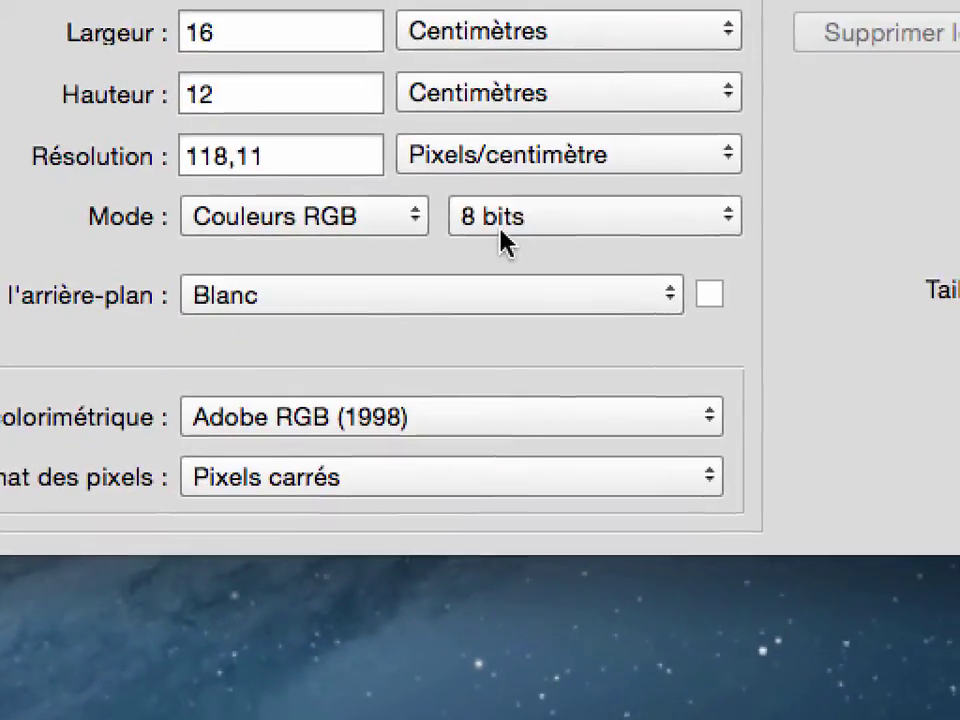
left_click(588, 100)
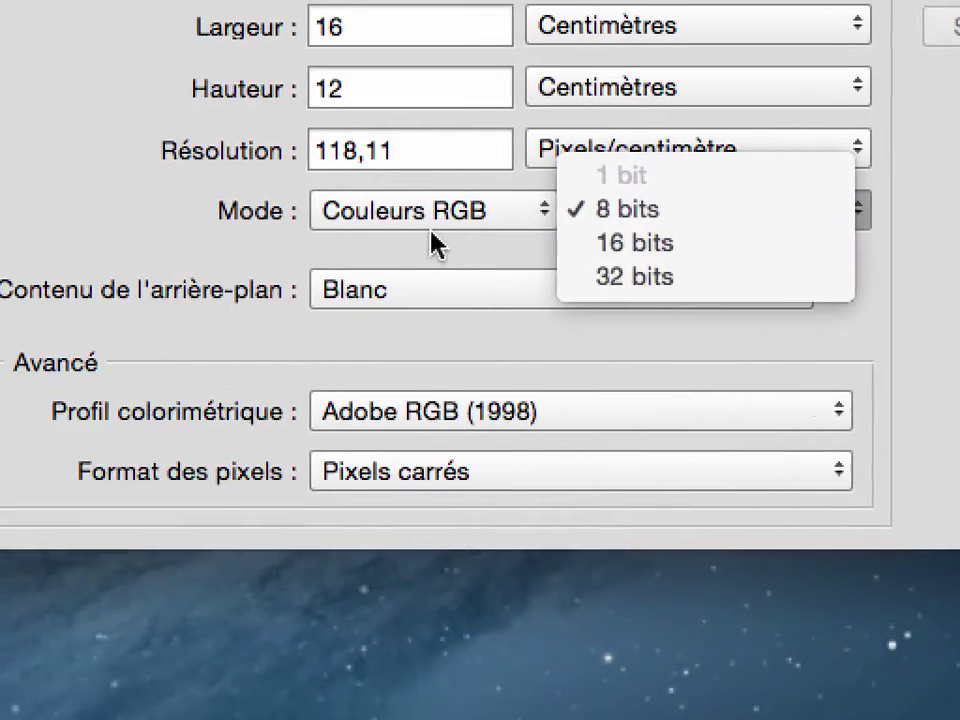
left_click(430, 245)
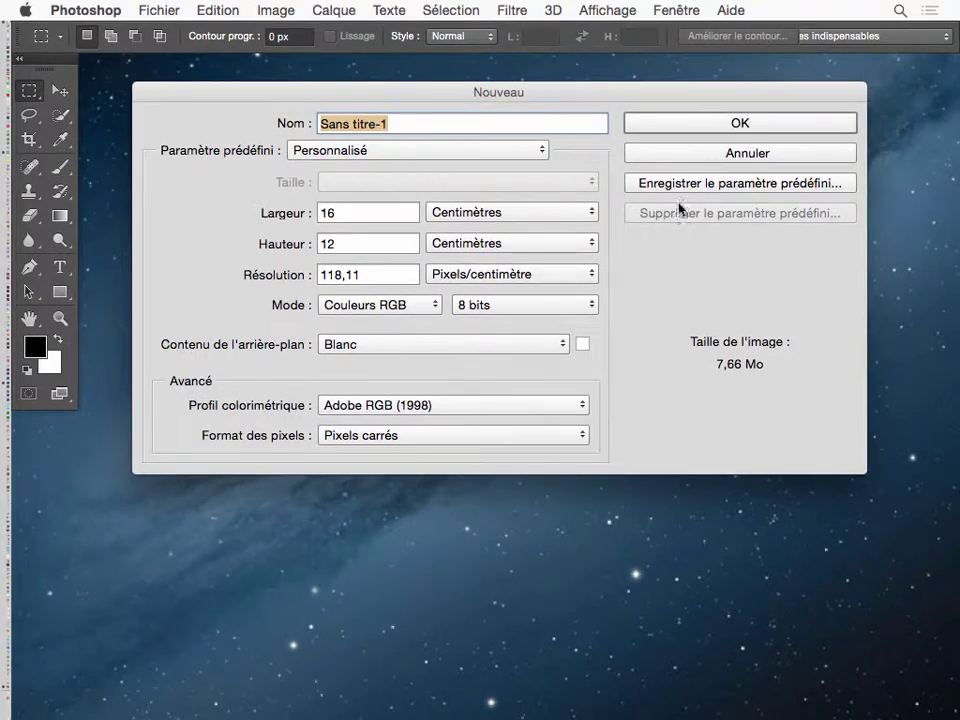
left_click(739, 122)
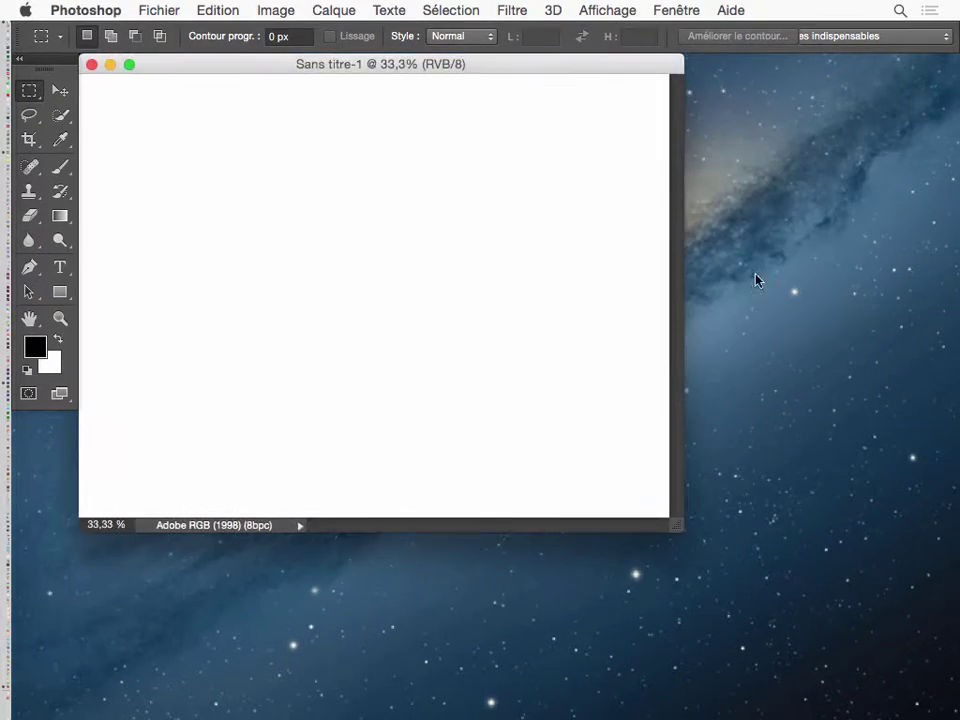
Zoom the blank canvas out to 25% and enlarge its window.
key("super+minus")
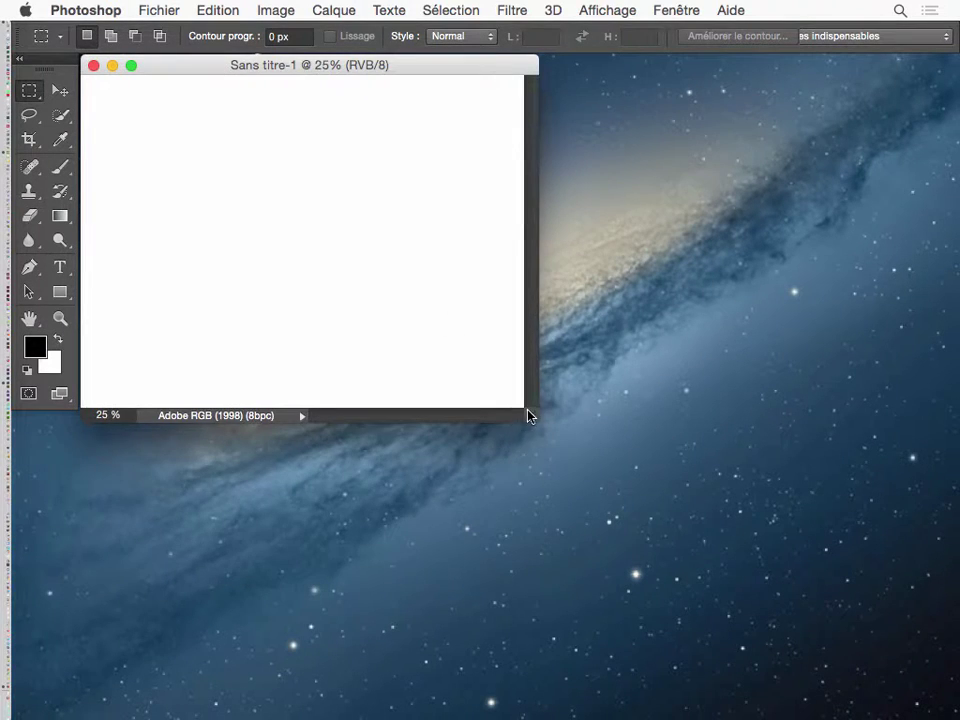
left_click_drag(530, 416, 605, 528)
left_click(60, 318)
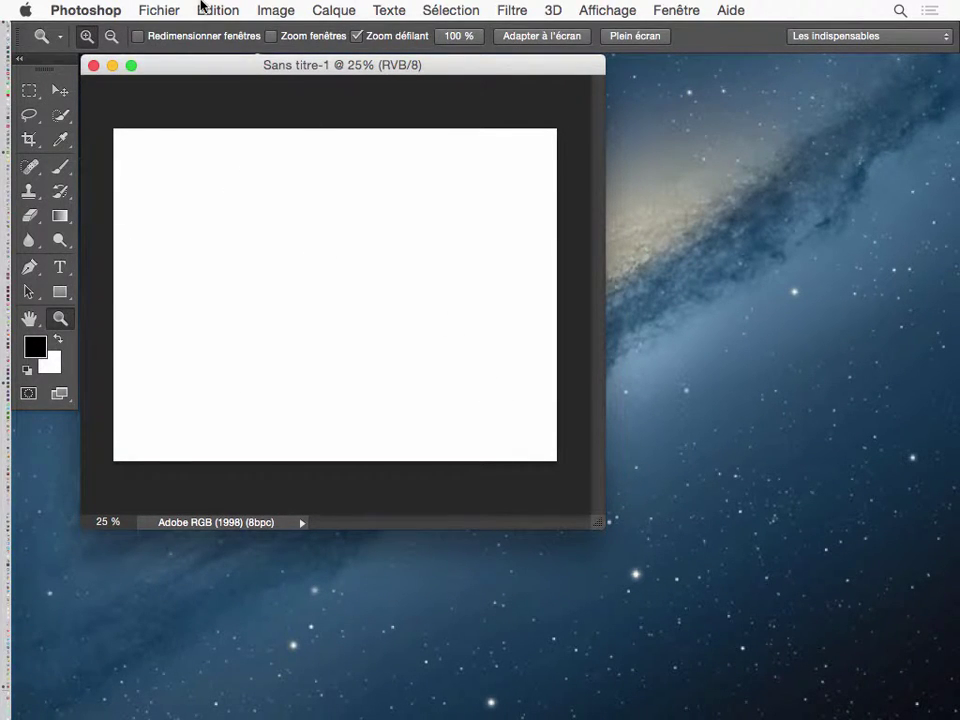
Reopen the new-document settings and cancel without creating a second file.
left_click(155, 10)
left_click(165, 32)
key("alt")
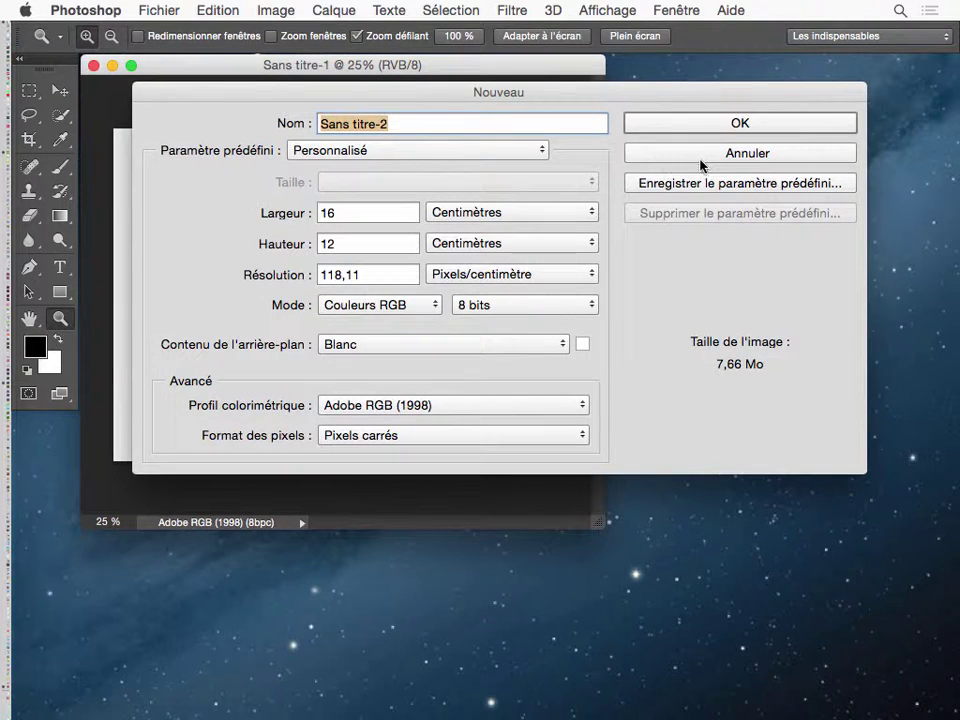
left_click(701, 158)
left_click_drag(441, 70, 451, 74)
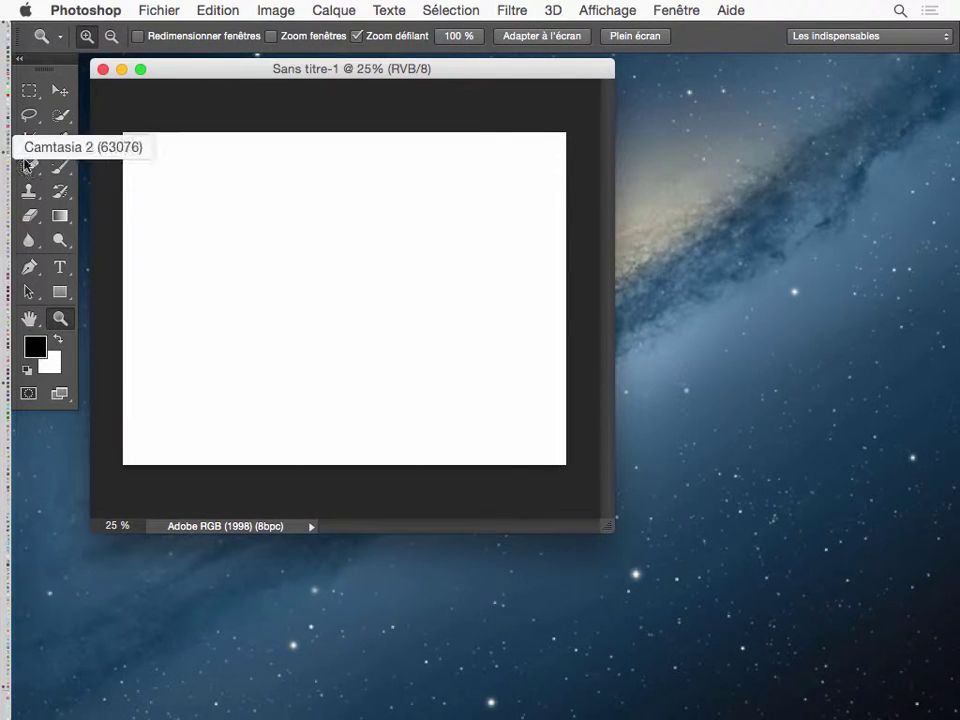
Set a 606 px brush and paint a light blue stripe down the left third.
left_click(60, 166)
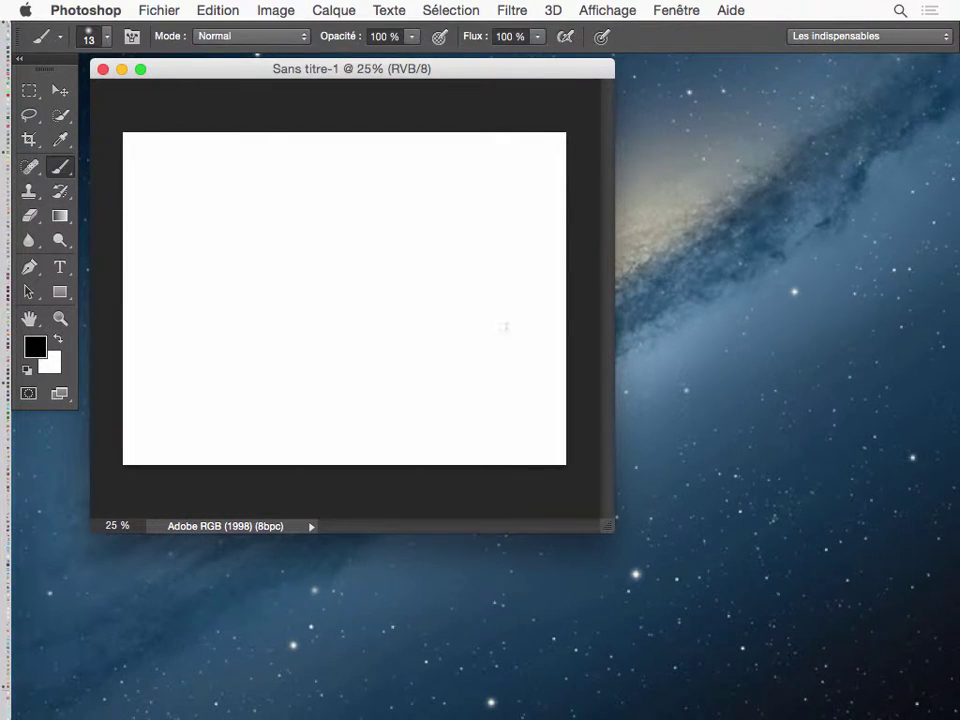
left_click_drag(414, 279, 409, 531)
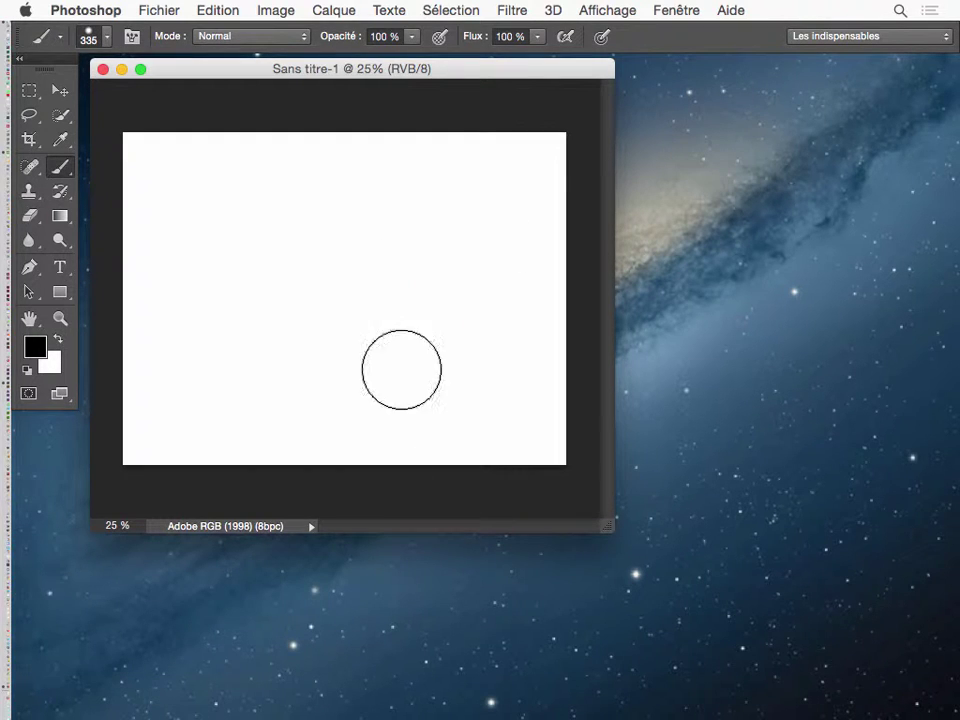
left_click_drag(401, 369, 407, 433)
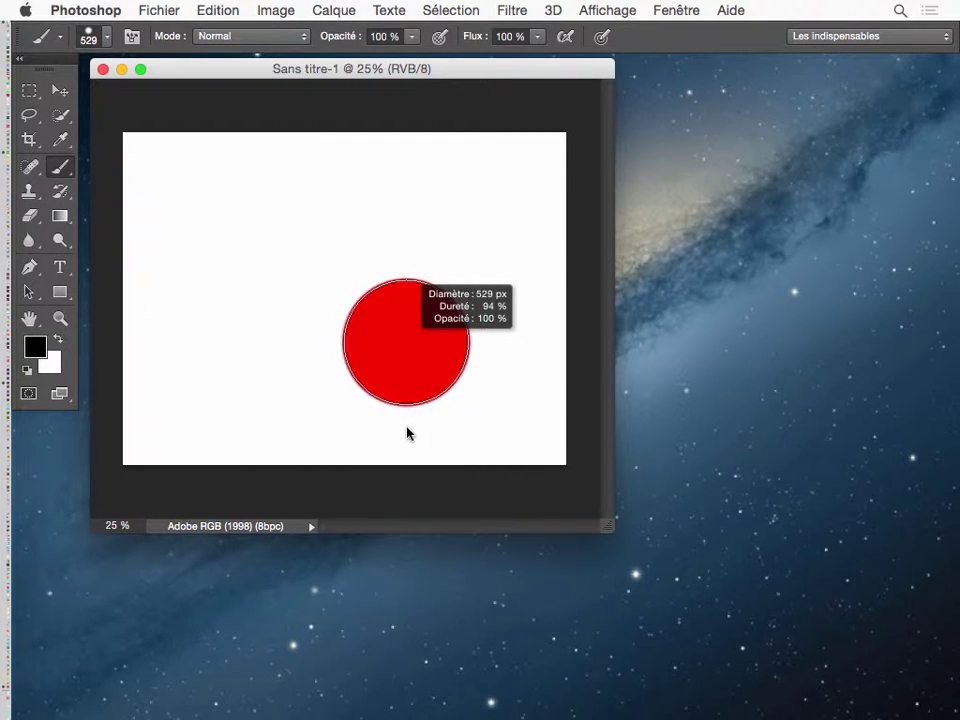
mouse_move(606, 524)
left_mouse_down()
mouse_move(868, 716)
mouse_move(789, 660)
left_mouse_up()
left_click_drag(448, 388, 459, 399)
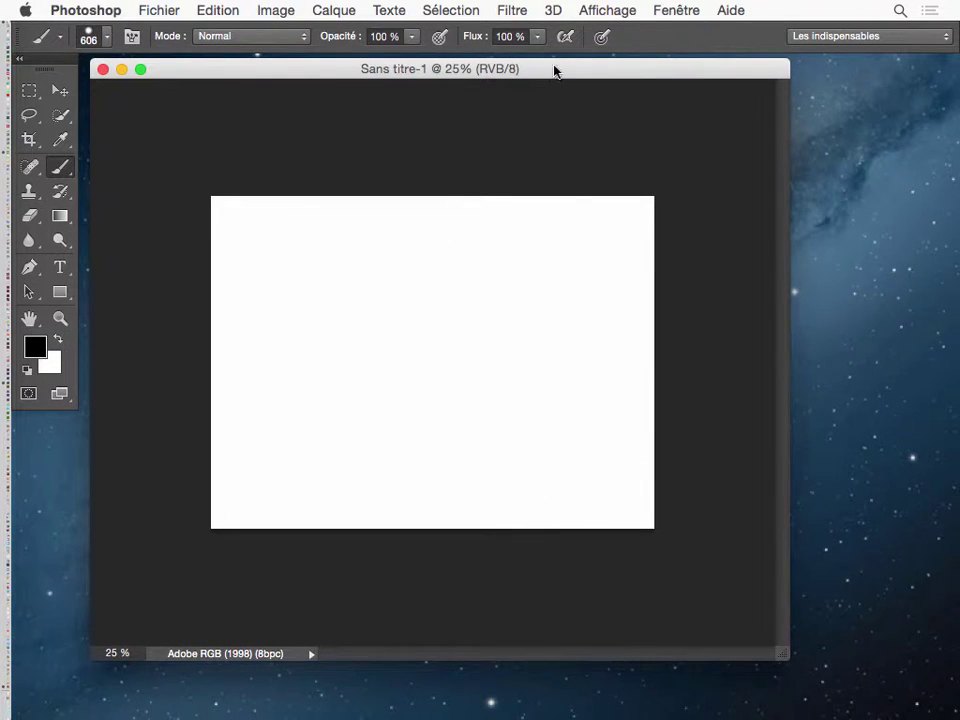
left_click(35, 346)
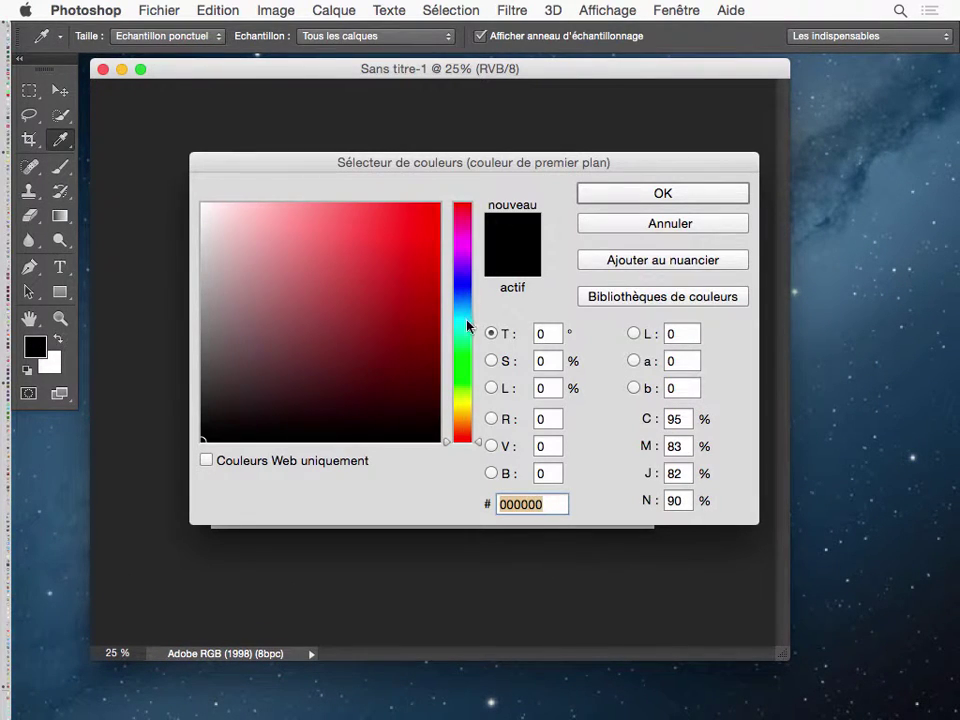
left_click_drag(468, 326, 463, 305)
left_click(388, 204)
left_click(658, 193)
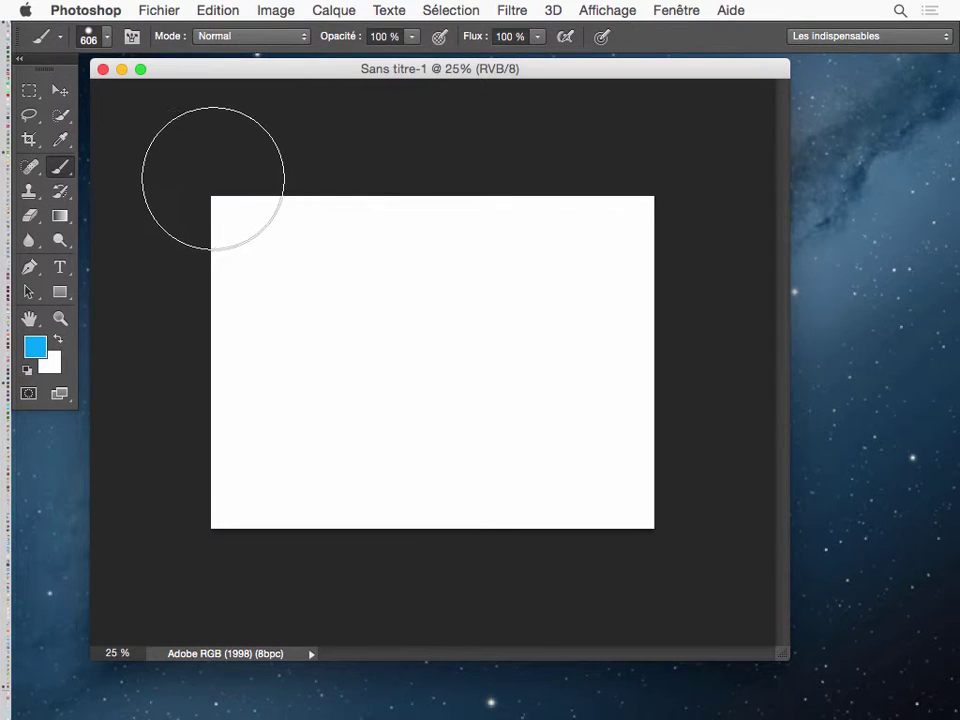
left_click_drag(245, 160, 285, 570)
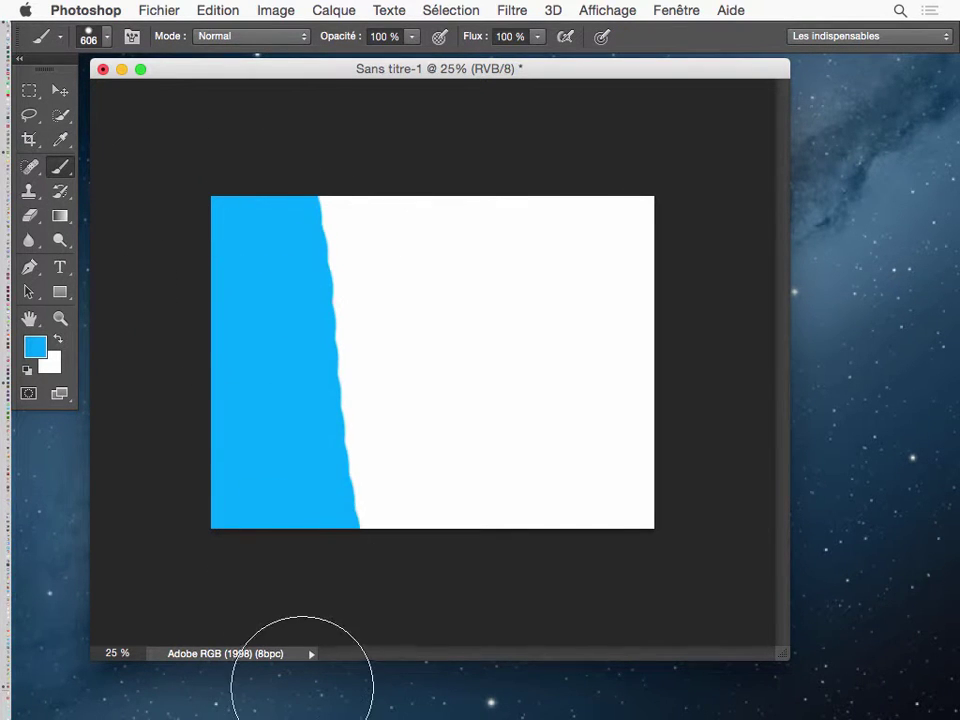
Paint a yellow-green (9b9d12) vertical stripe beside the blue one.
left_click(38, 350)
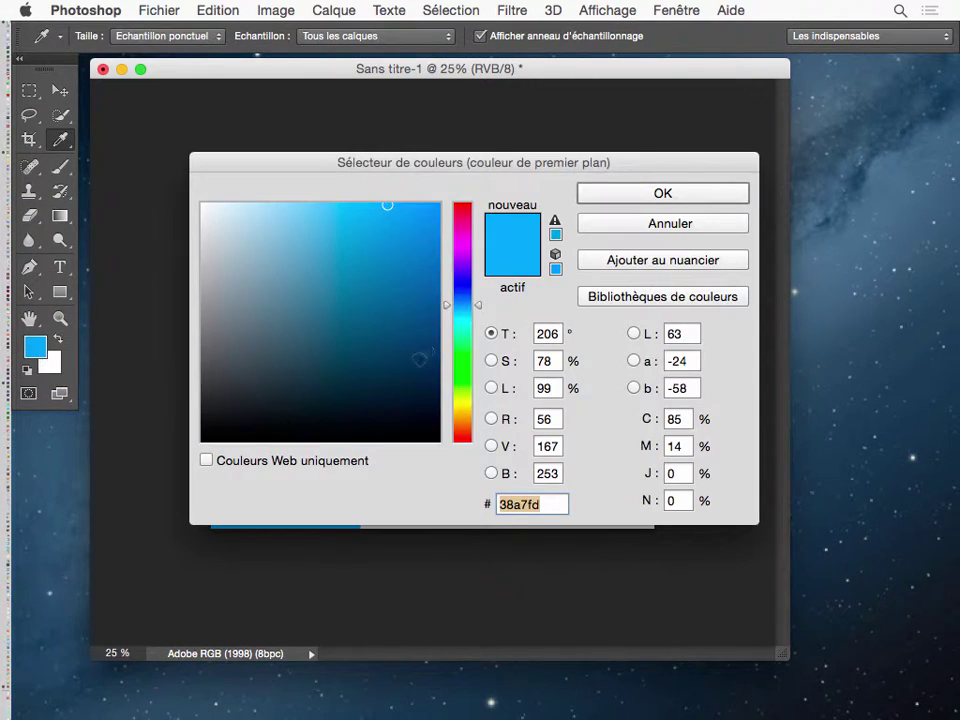
left_click(462, 411)
left_click(381, 261)
left_click(398, 344)
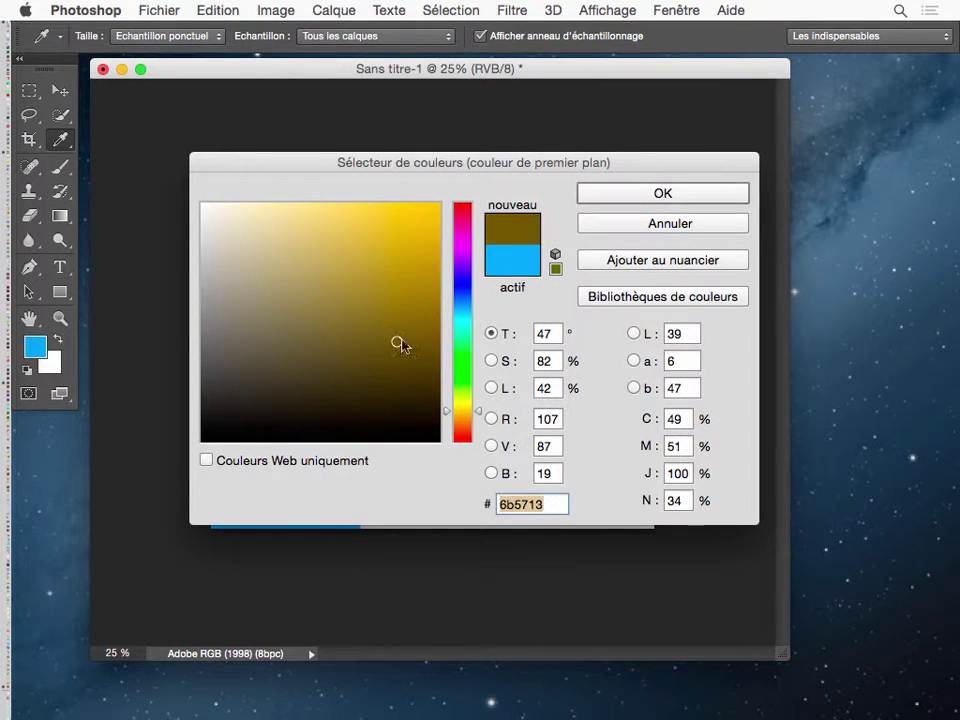
left_click_drag(458, 407, 460, 401)
left_click(412, 295)
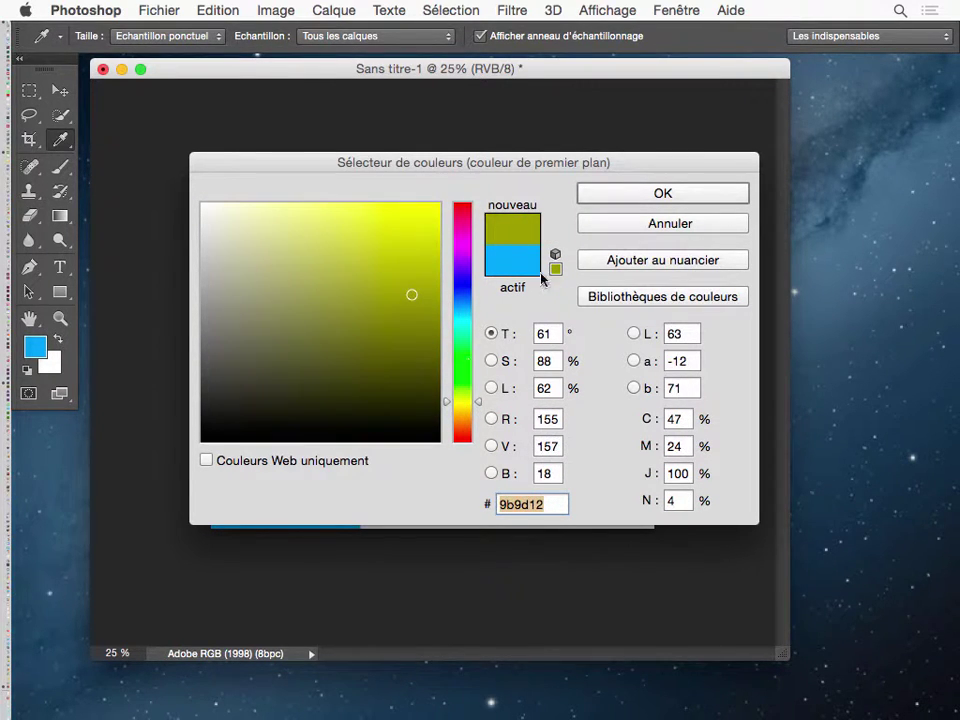
left_click(677, 191)
left_click_drag(375, 178, 386, 596)
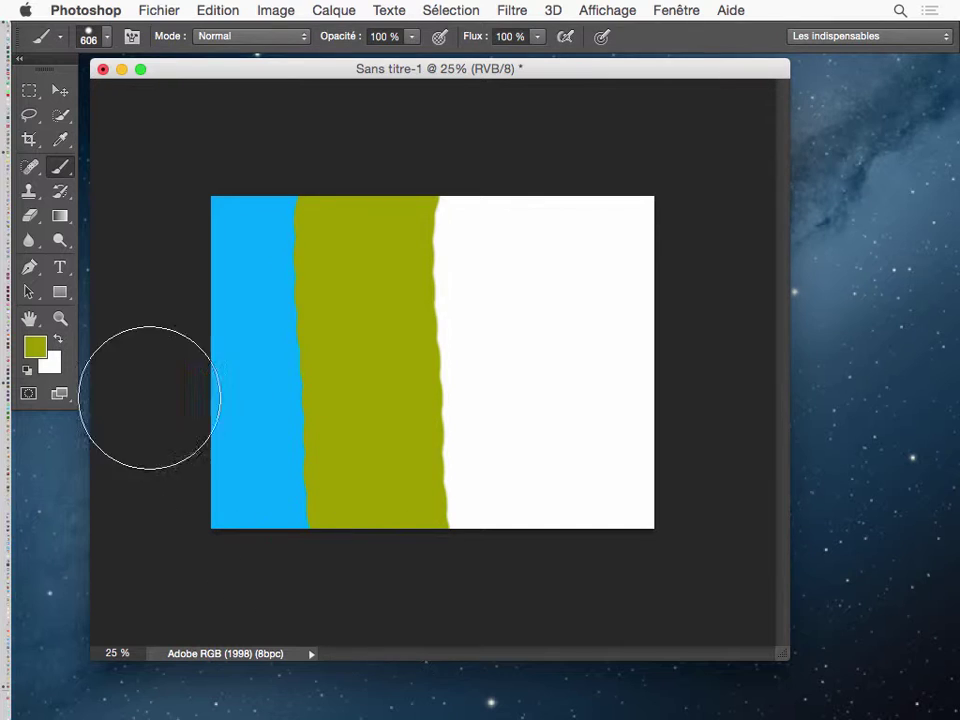
Paint a dark brown stripe to the right of the yellow-green band.
left_click(35, 346)
left_click(470, 350)
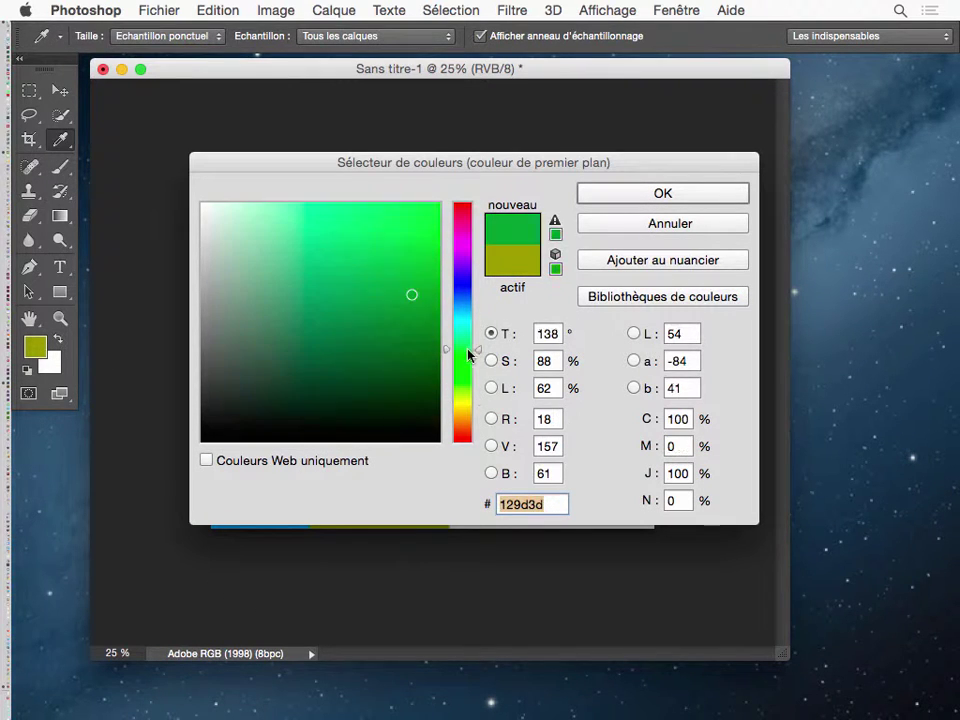
left_click_drag(470, 352, 470, 337)
left_click(377, 266)
left_click(463, 417)
left_click(335, 319)
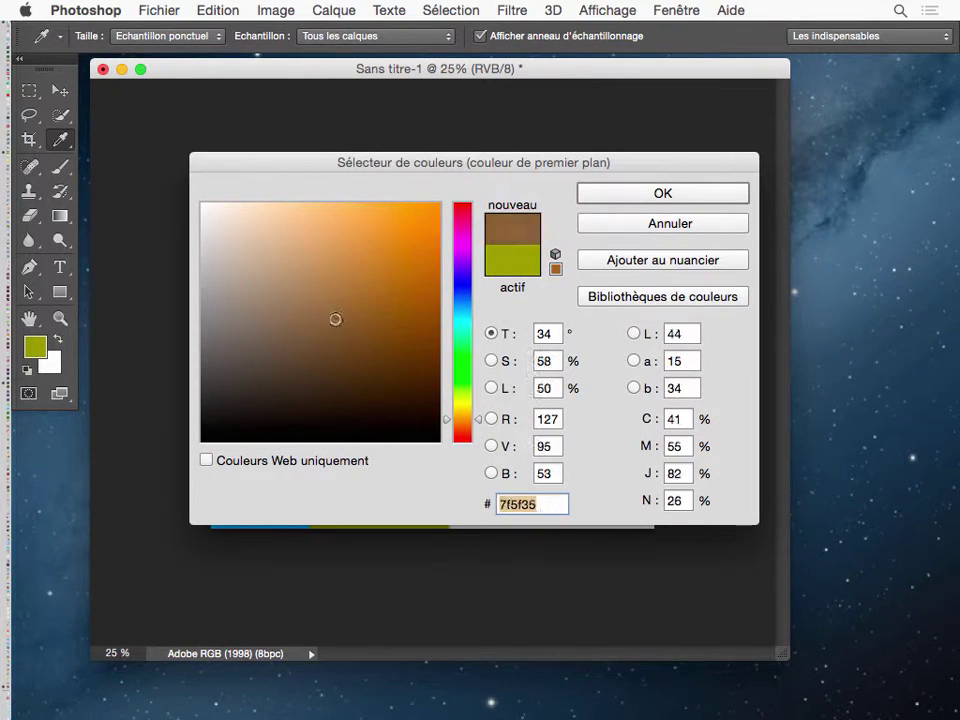
left_click(317, 339)
left_click(731, 191)
mouse_move(505, 195)
left_mouse_down()
mouse_move(508, 428)
mouse_move(540, 596)
mouse_move(486, 189)
left_mouse_up()
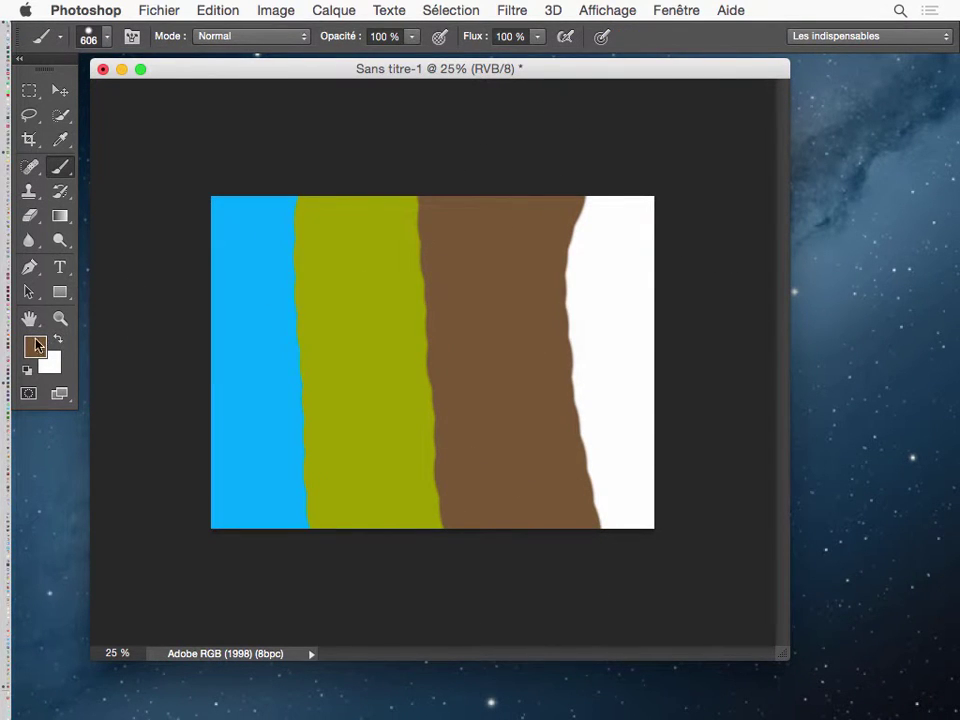
Paint bright magenta over the remaining white strip.
left_click(36, 345)
left_click_drag(462, 270, 462, 235)
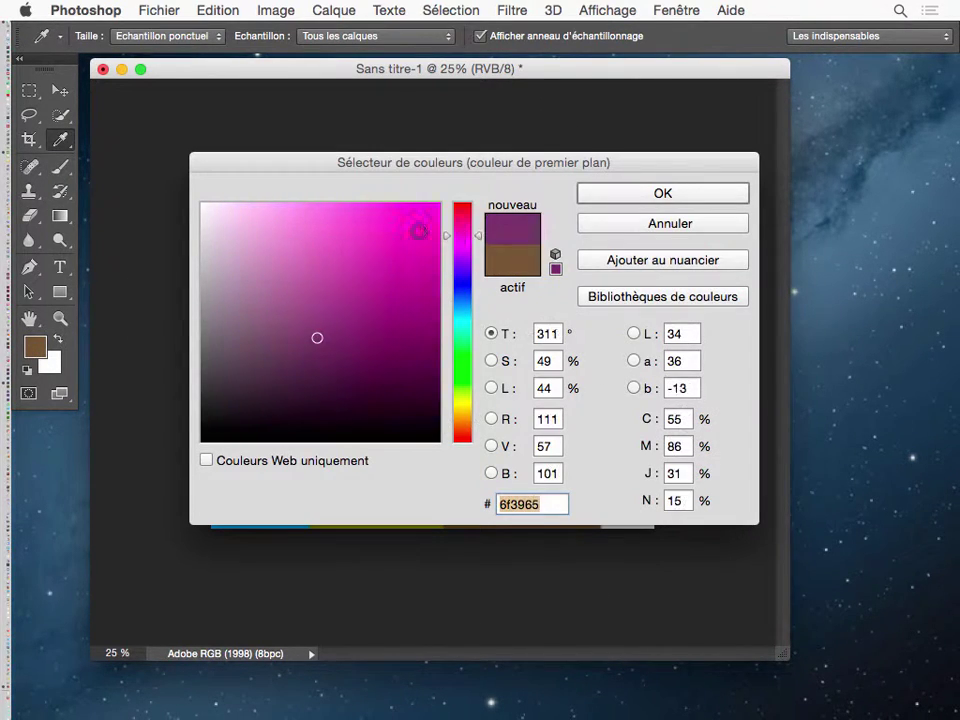
left_click(393, 219)
left_click(745, 195)
left_click_drag(621, 189, 600, 553)
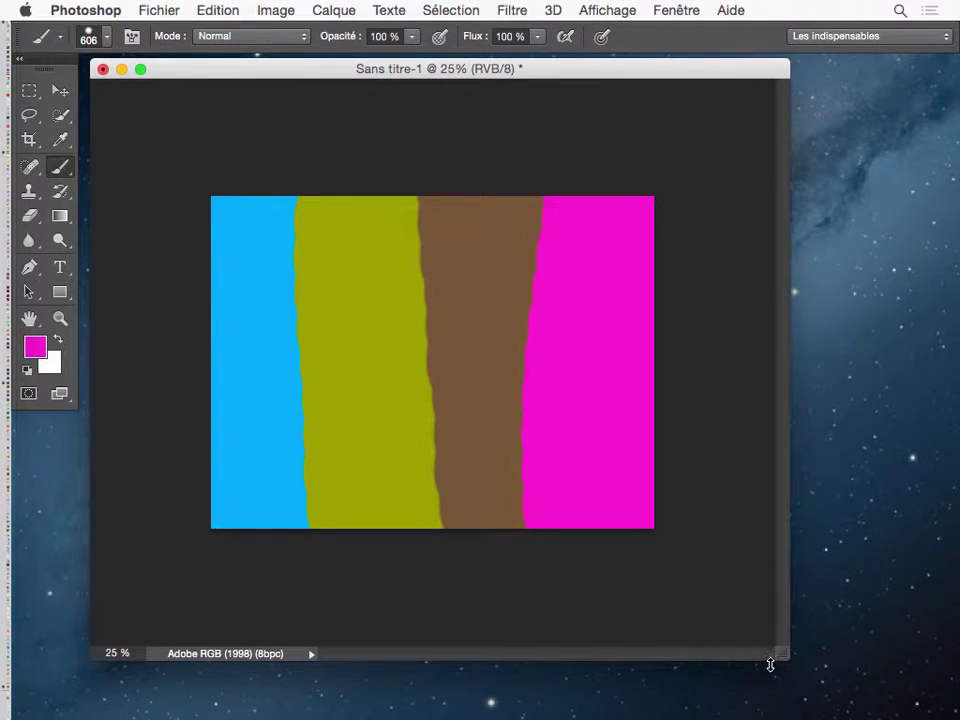
Show the Informations panel, select the Eyedropper, and float the panel over the stripes.
left_click_drag(770, 665, 645, 481)
left_click(677, 10)
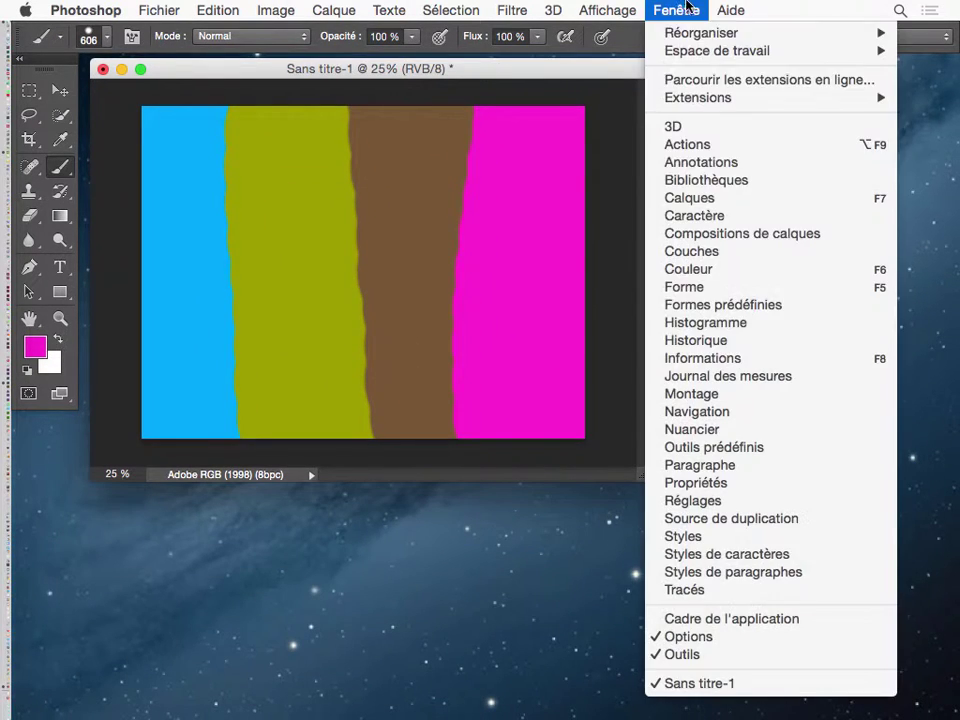
left_click(680, 358)
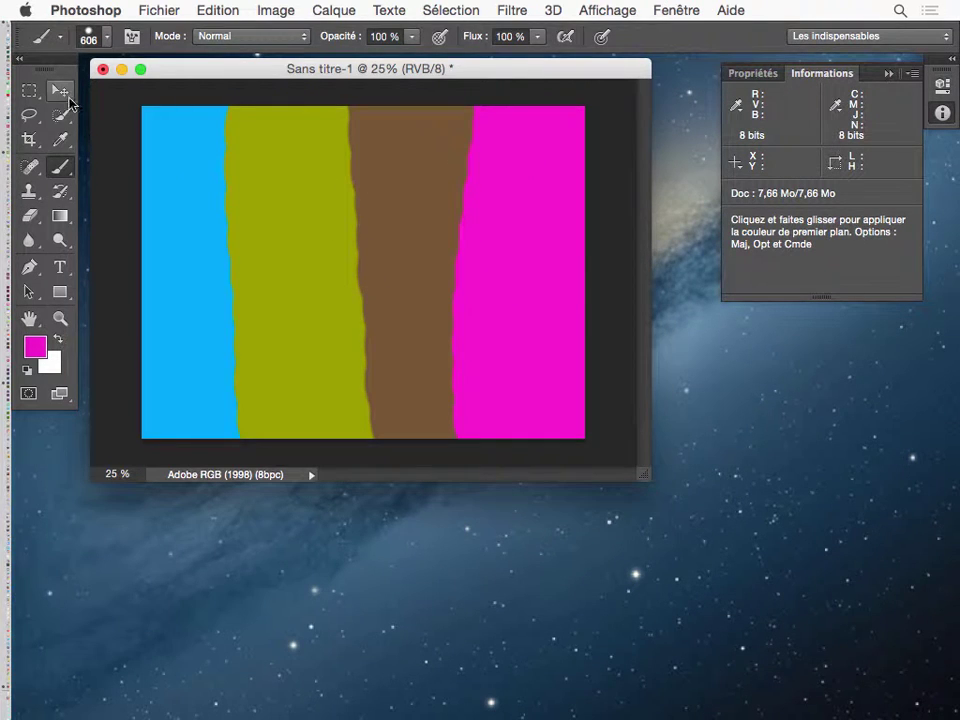
left_click(62, 146)
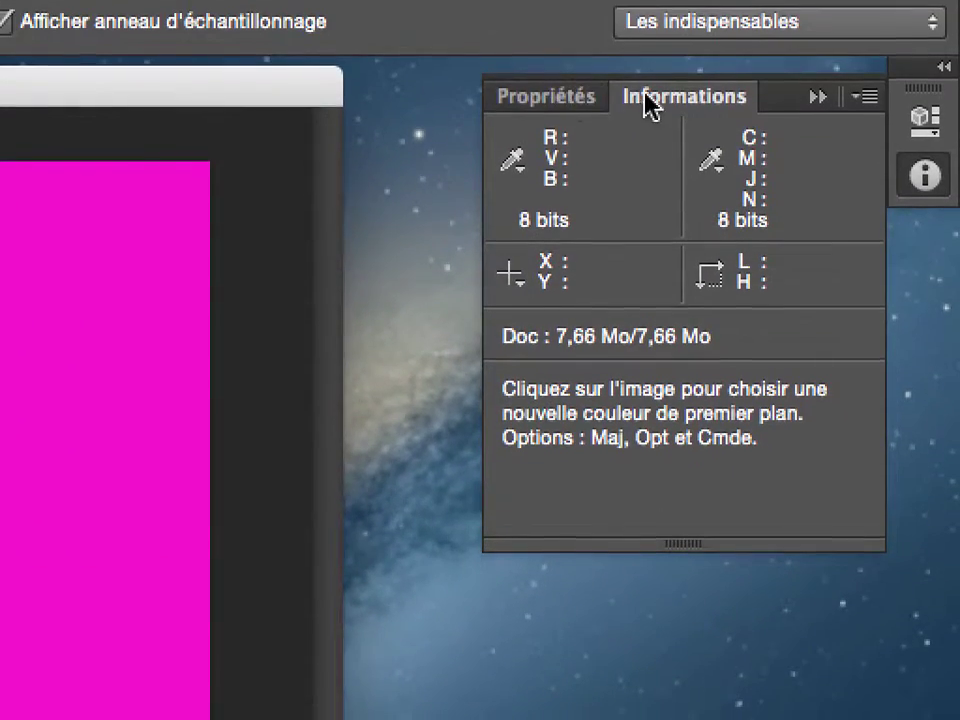
mouse_move(645, 100)
left_mouse_down()
mouse_move(437, 154)
mouse_move(95, 150)
left_mouse_up()
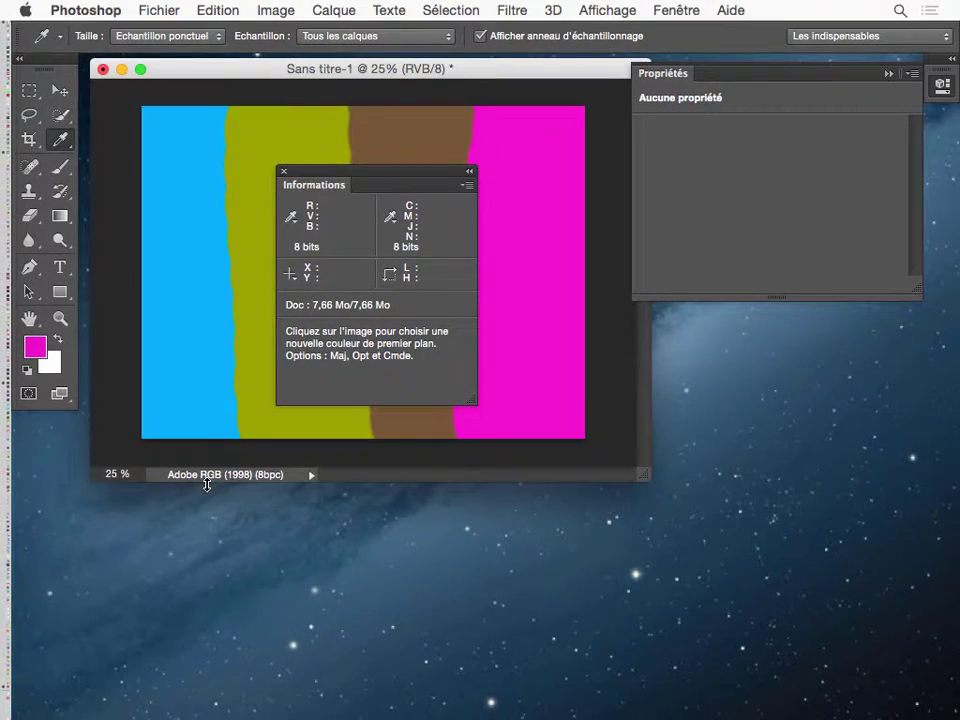
left_click_drag(353, 175, 416, 252)
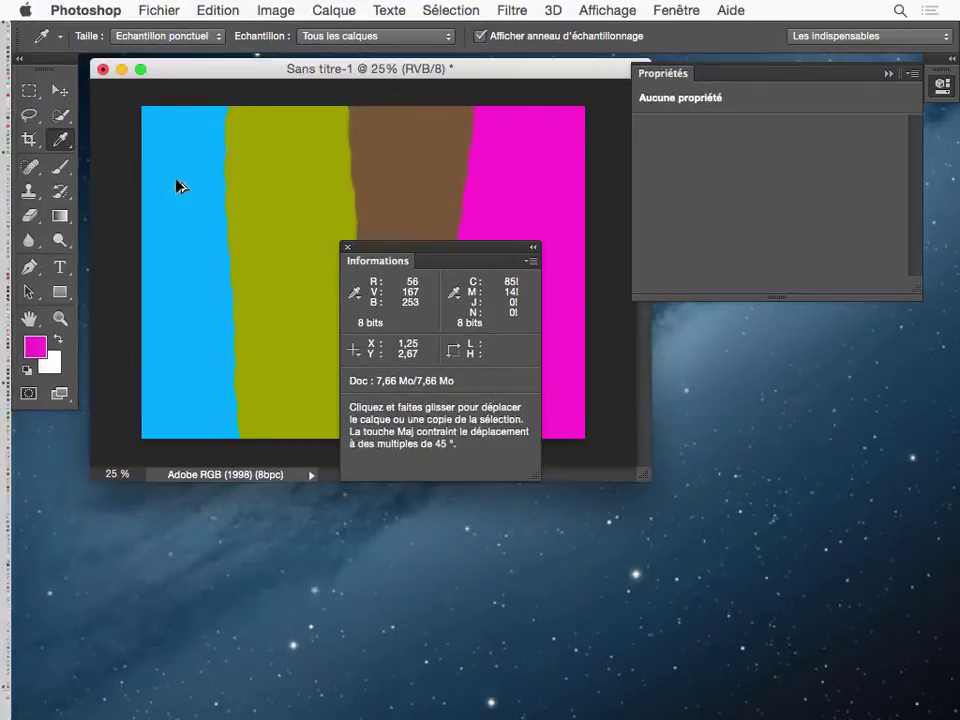
Duplicate the image under the name 'adapté pour du sRGB'.
left_click(270, 10)
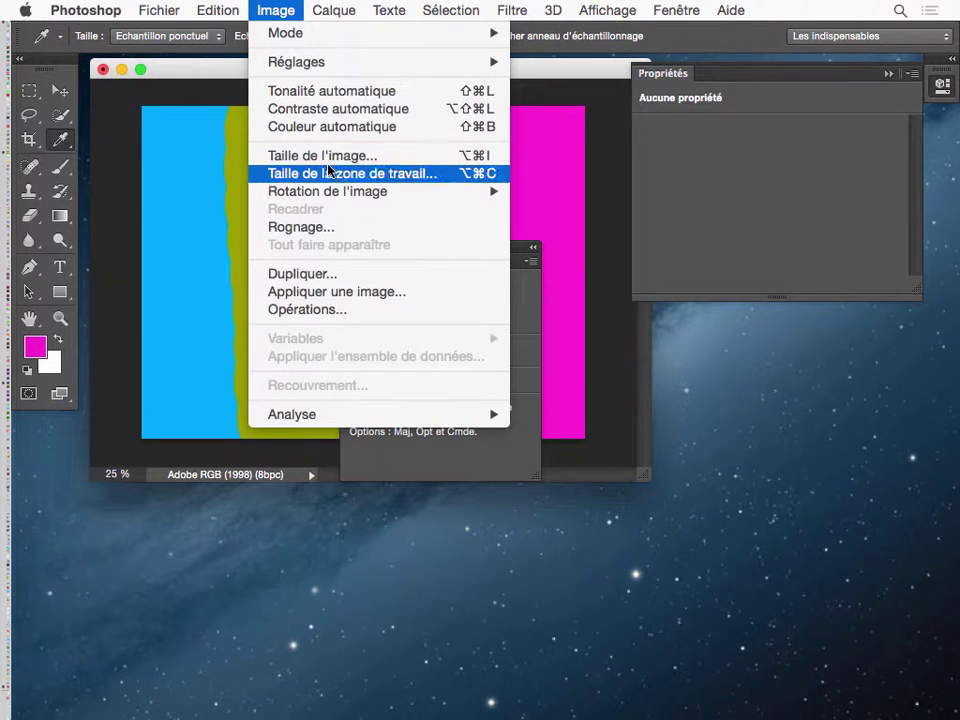
left_click(346, 273)
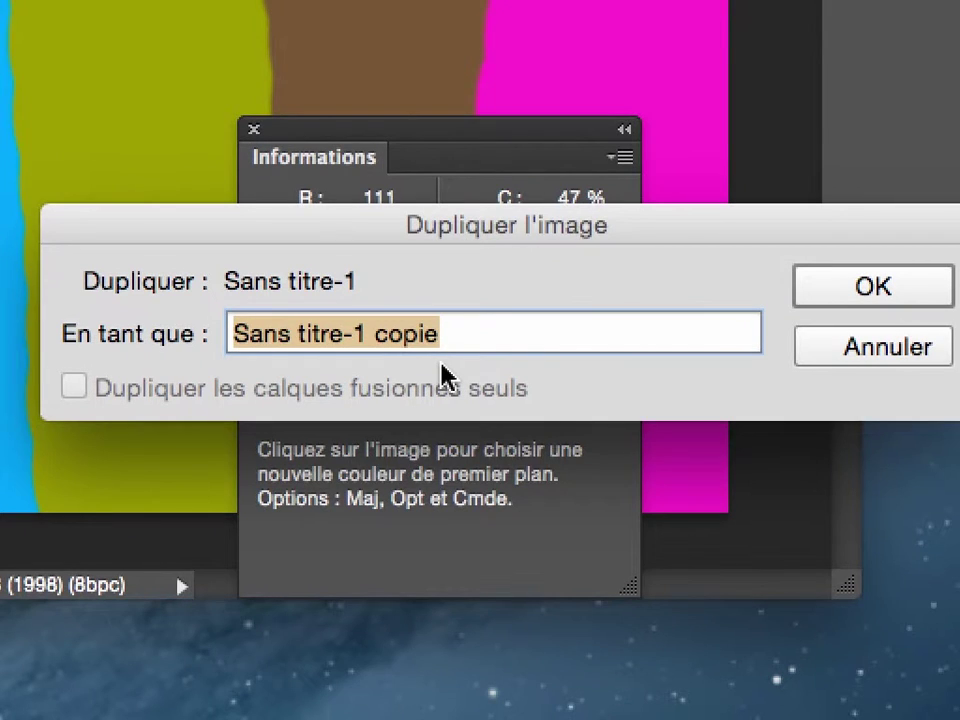
type("adap")
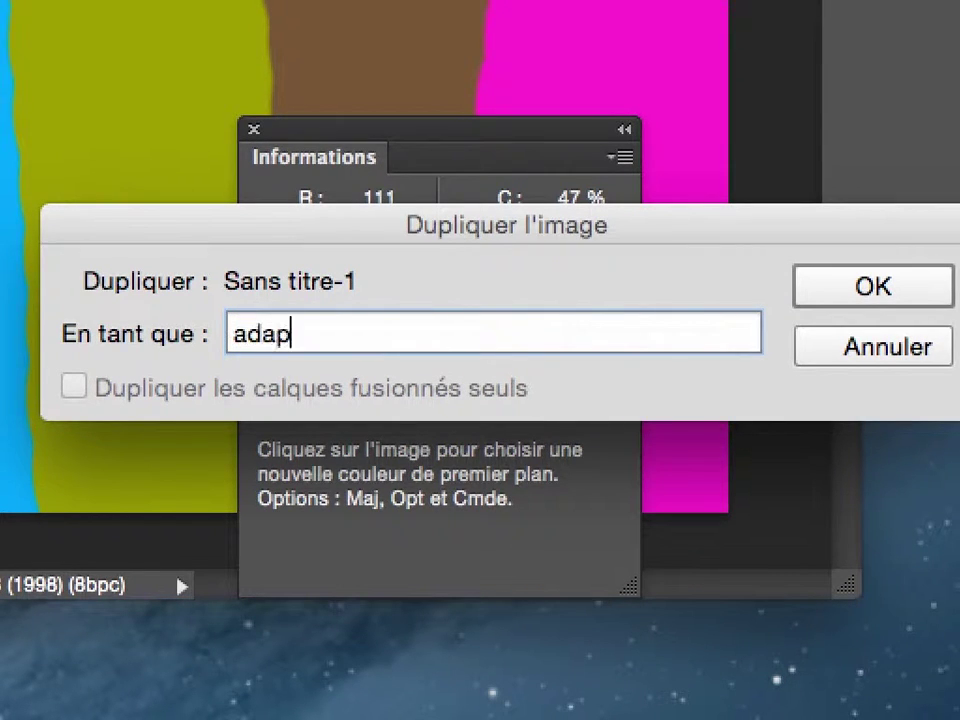
type("té pour du ")
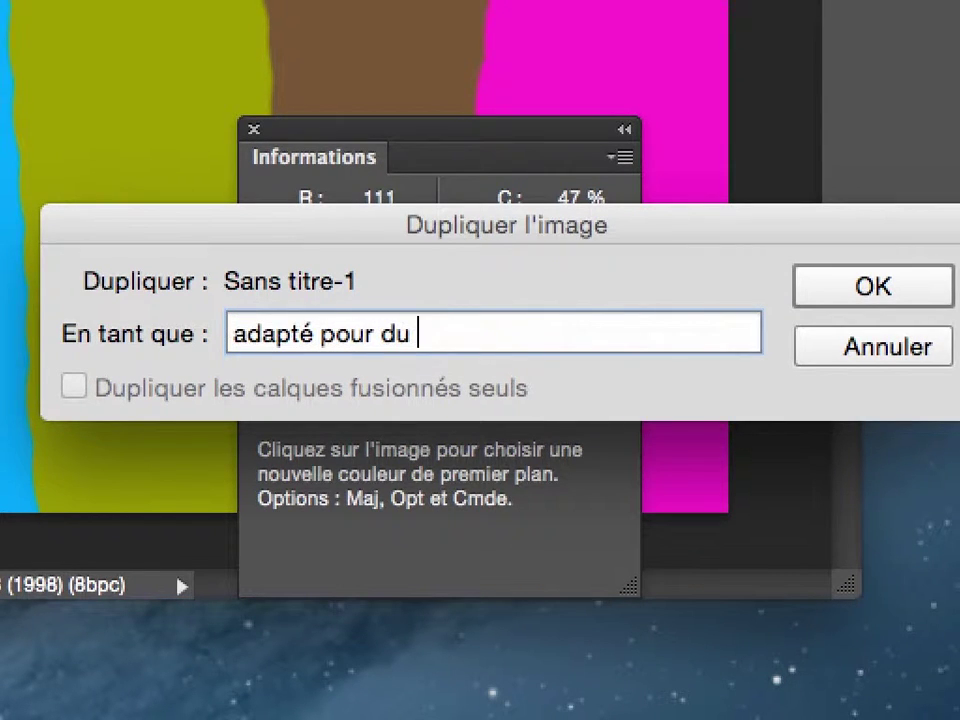
type("srgb")
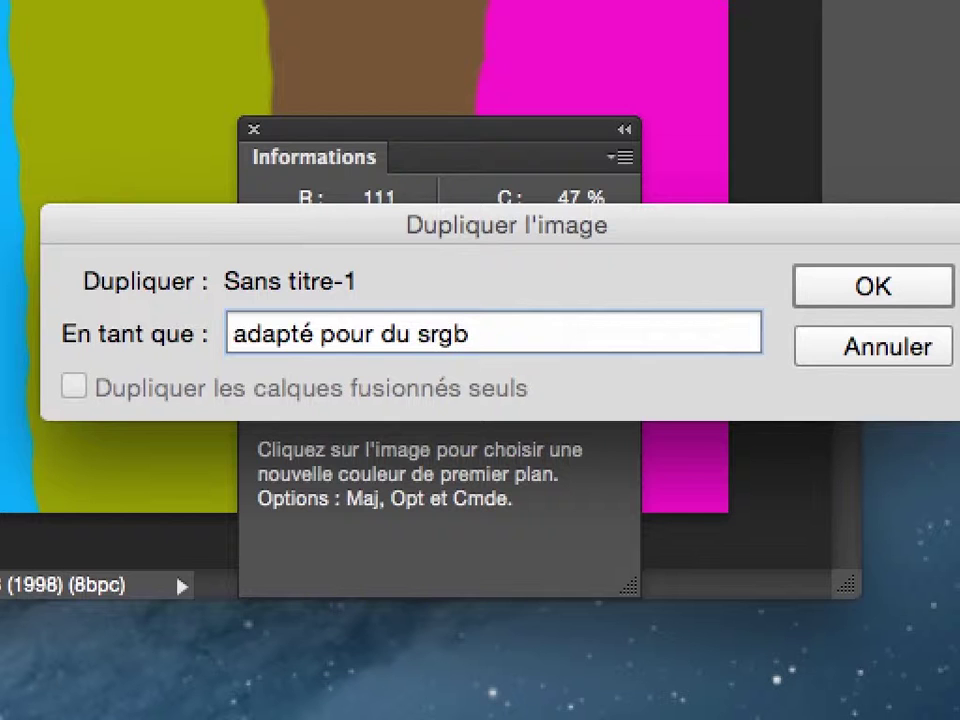
key("BackSpace")
key("BackSpace")
key("BackSpace")
type("RGB")
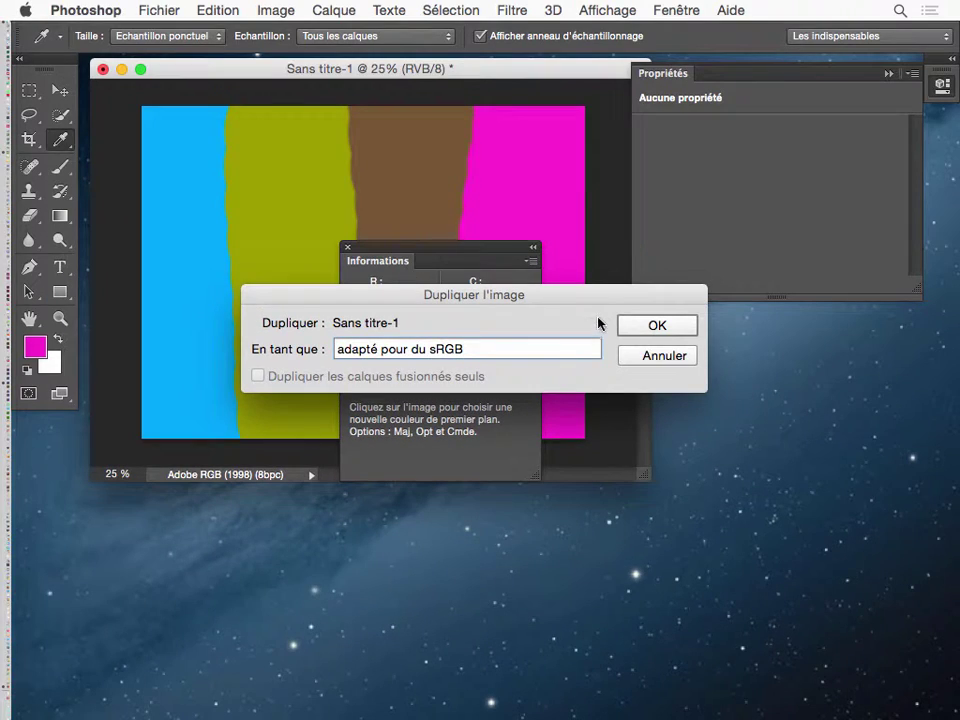
left_click(630, 325)
Float the 'adapté pour du sRGB' copy in its own window, zoomed out and moved lower right.
left_click_drag(337, 98, 197, 231)
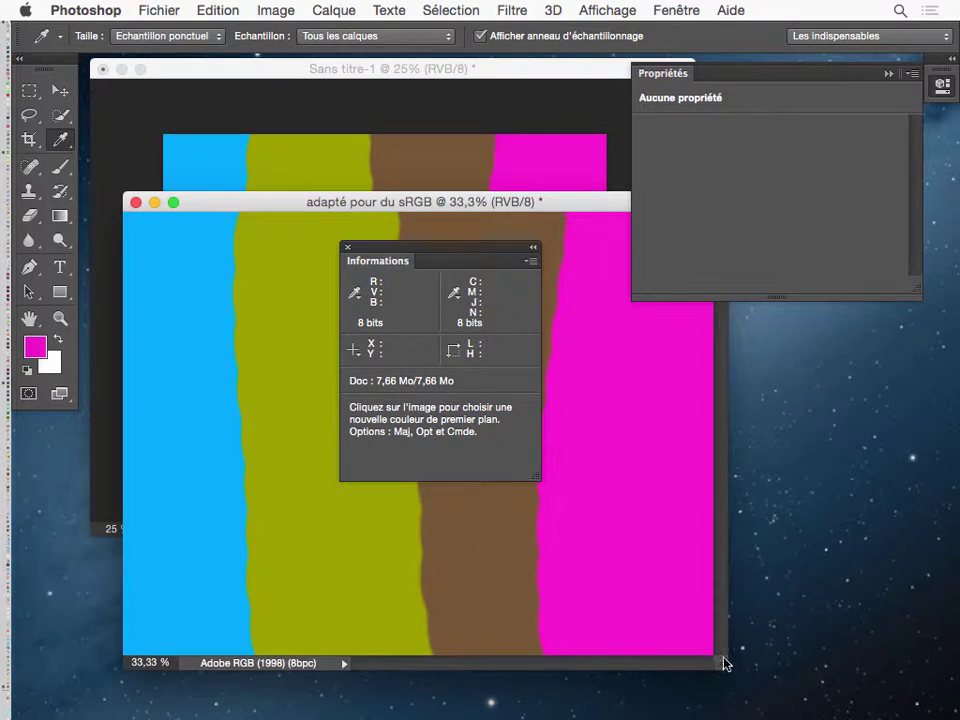
left_click_drag(721, 661, 590, 500)
left_click(256, 410)
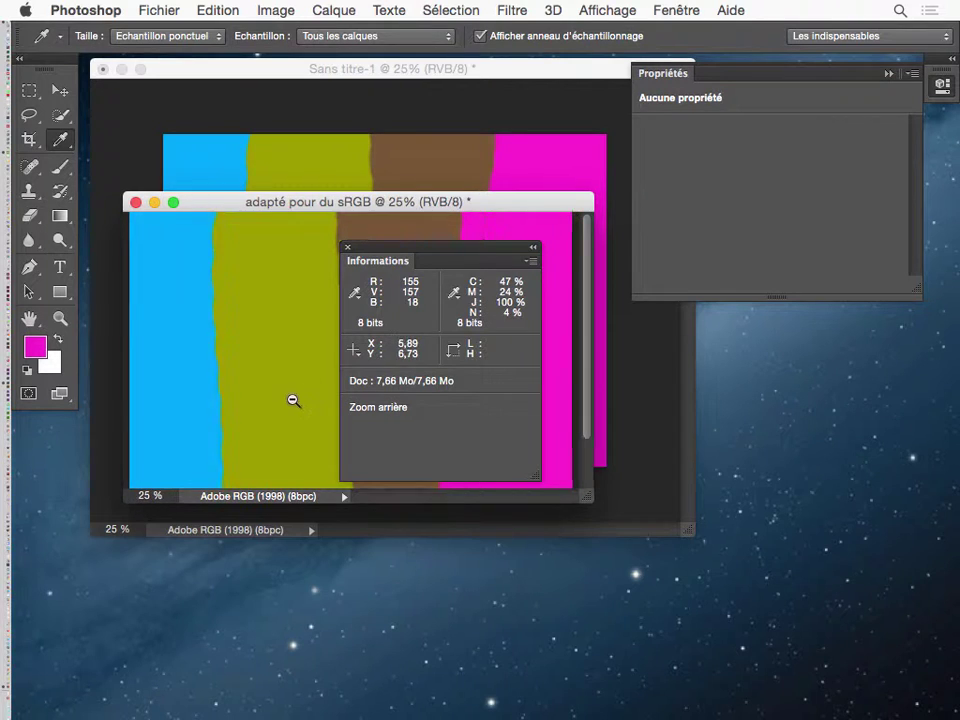
left_click(289, 396)
left_click_drag(420, 202, 555, 391)
Zoom out and shrink the original's window, and move the Info panel to the right.
left_click(440, 132)
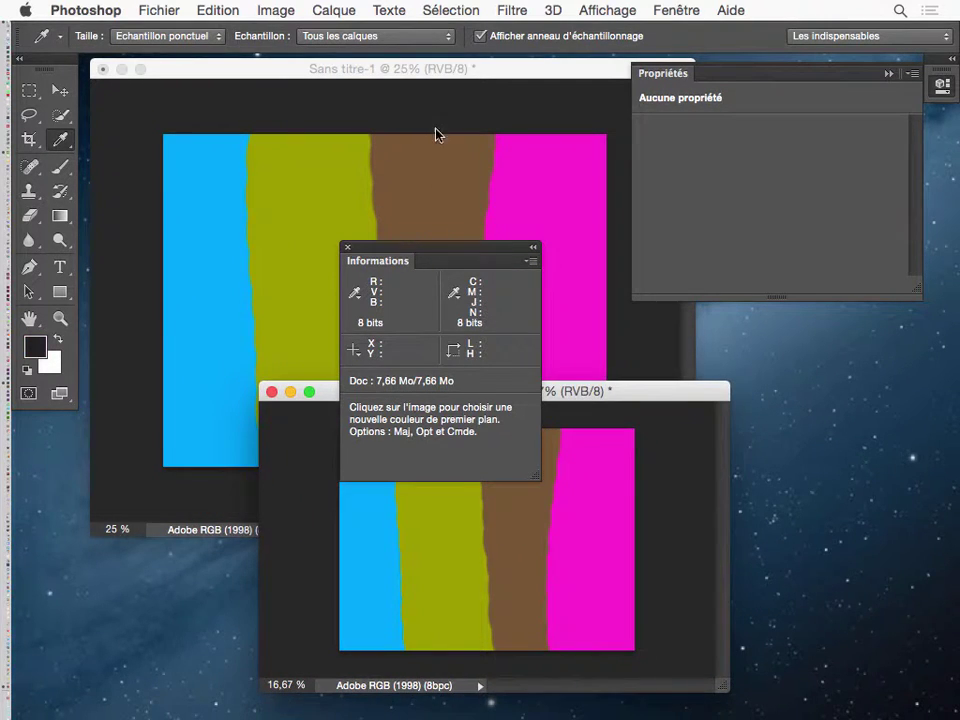
key("super+minus")
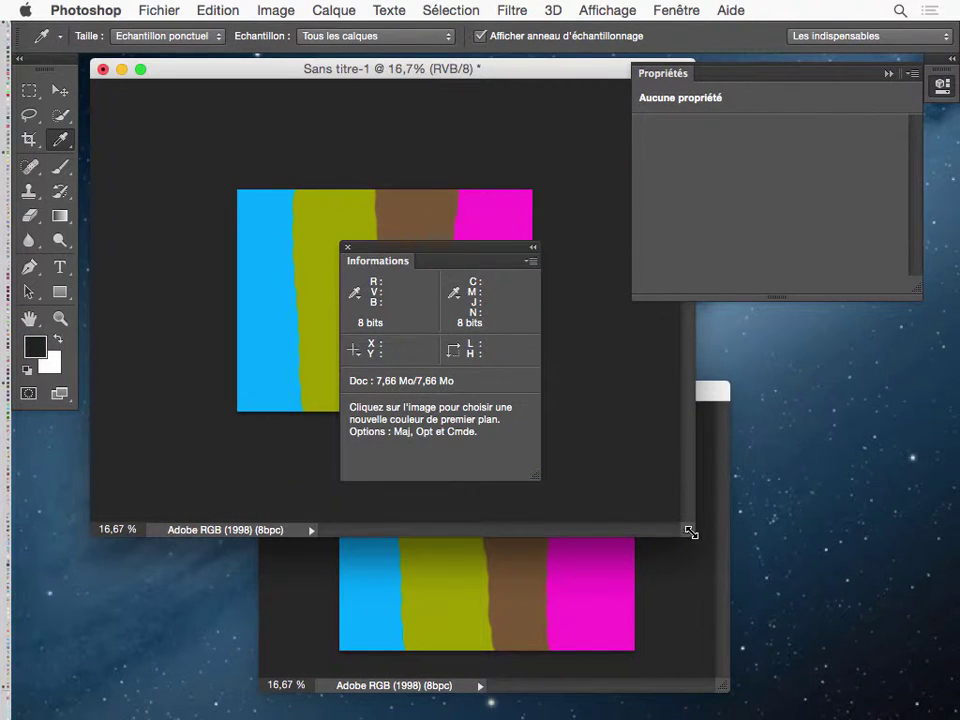
left_click_drag(703, 528, 605, 362)
left_click_drag(435, 257, 826, 330)
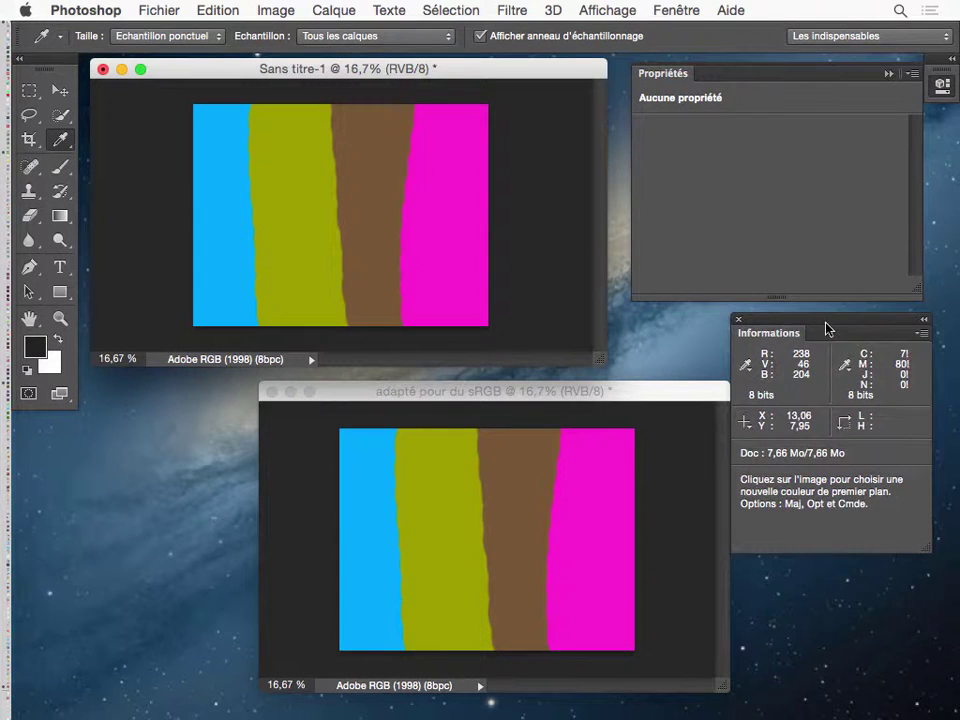
left_click(467, 396)
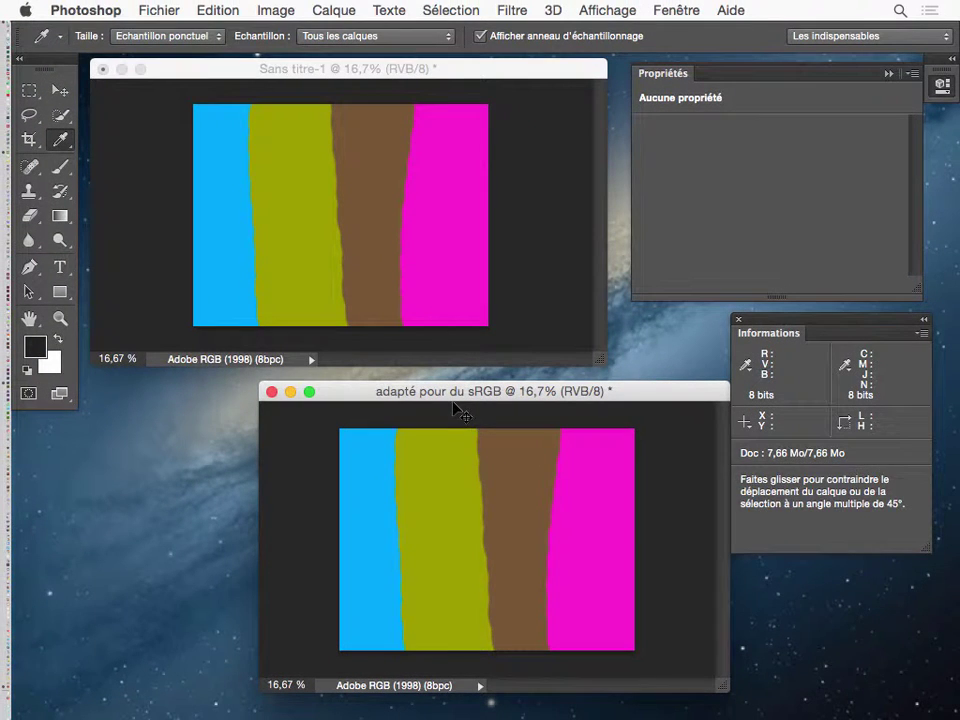
mouse_move(550, 396)
left_mouse_down()
mouse_move(527, 351)
mouse_move(530, 378)
mouse_move(529, 330)
left_mouse_up()
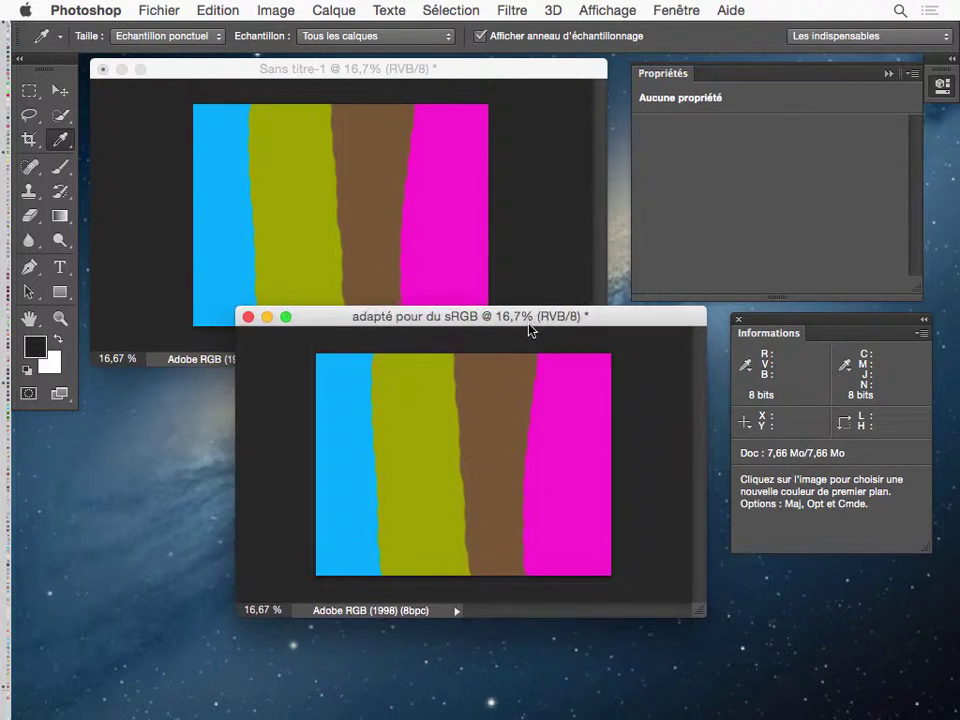
Convert the copy to sRGB IEC61966-2.1 with Perception intent via Convertir en profil.
left_click(214, 8)
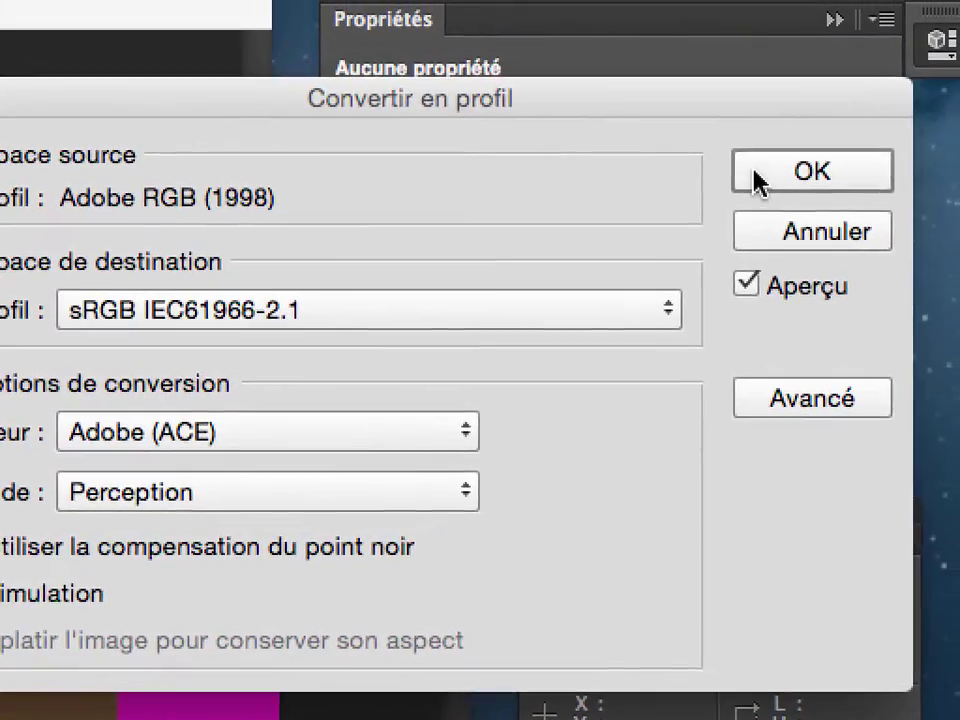
left_click(754, 182)
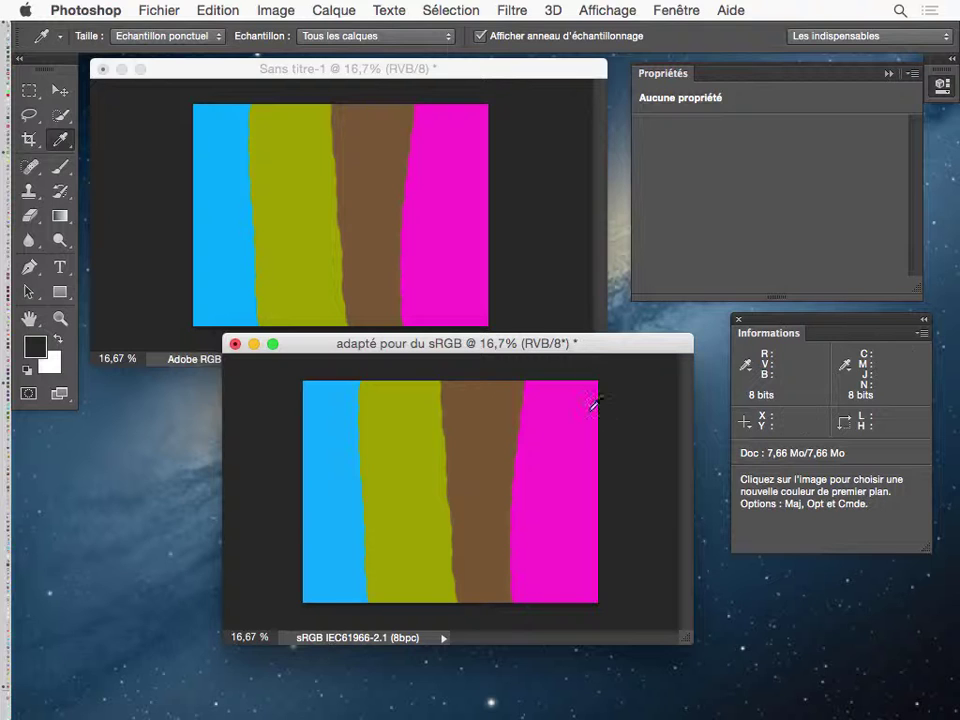
Switch from Photoshop to the Finder, then bring Firefox to the front.
mouse_move(574, 343)
left_mouse_down()
mouse_move(576, 366)
mouse_move(575, 353)
left_mouse_up()
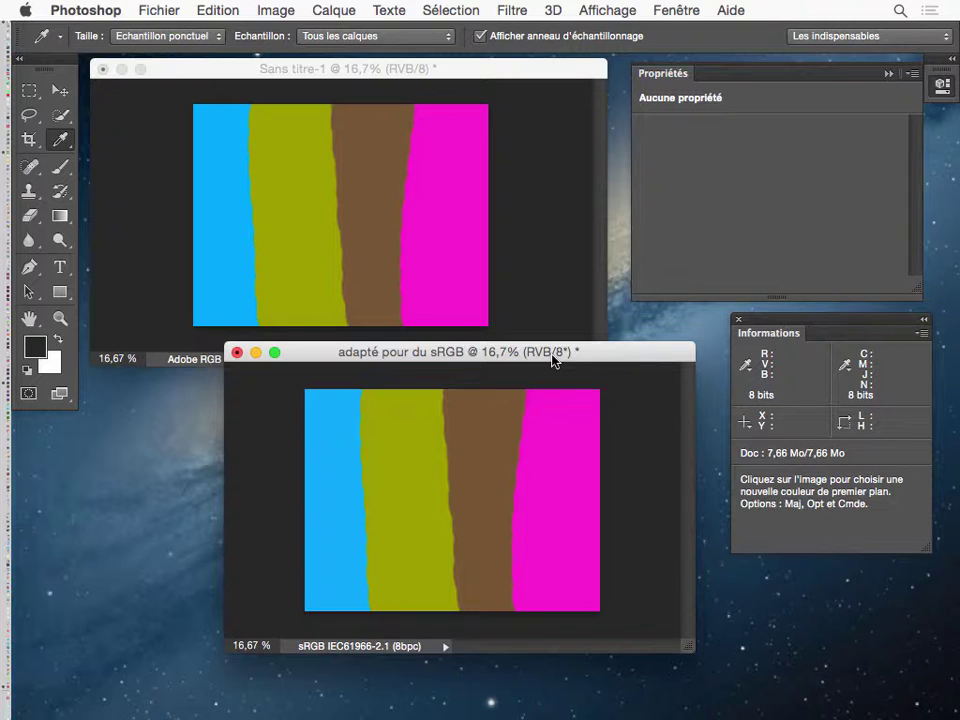
key("super+Tab")
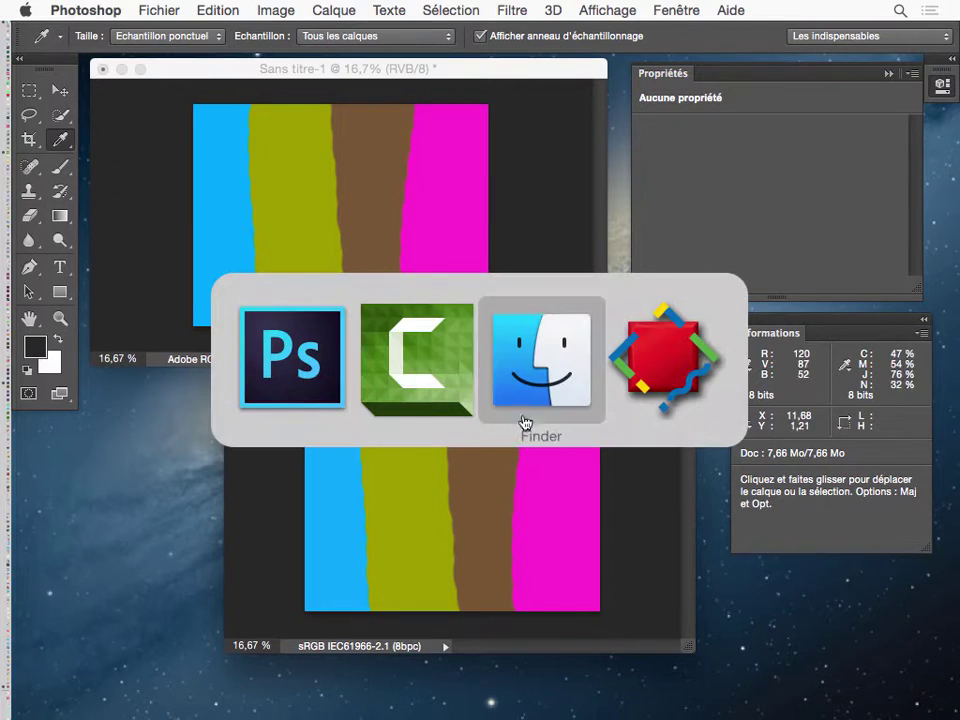
left_click(566, 376)
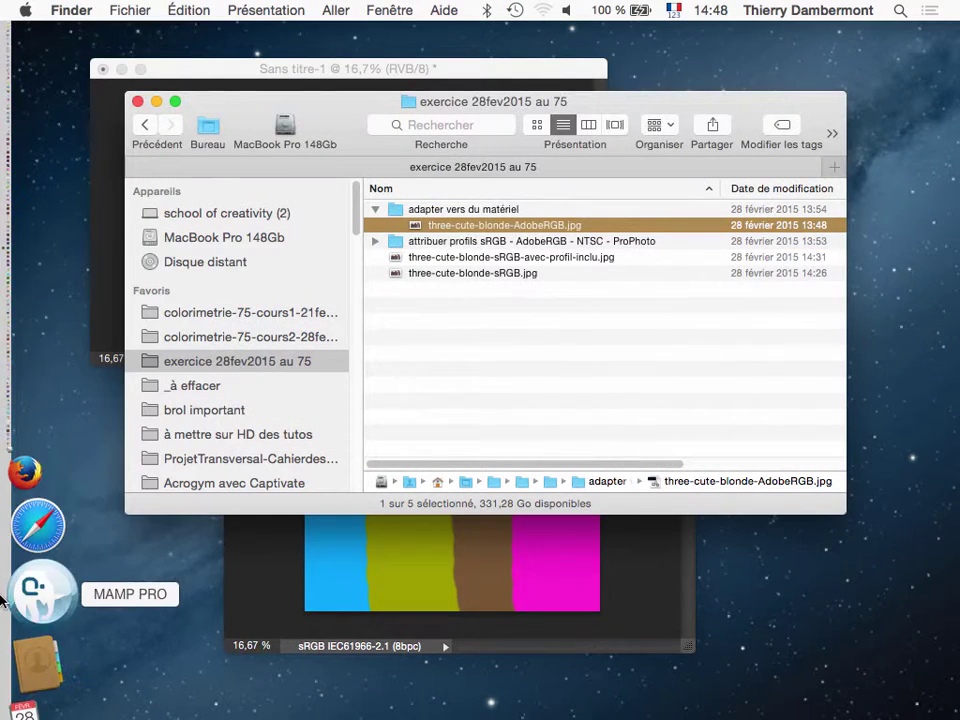
left_click(30, 600)
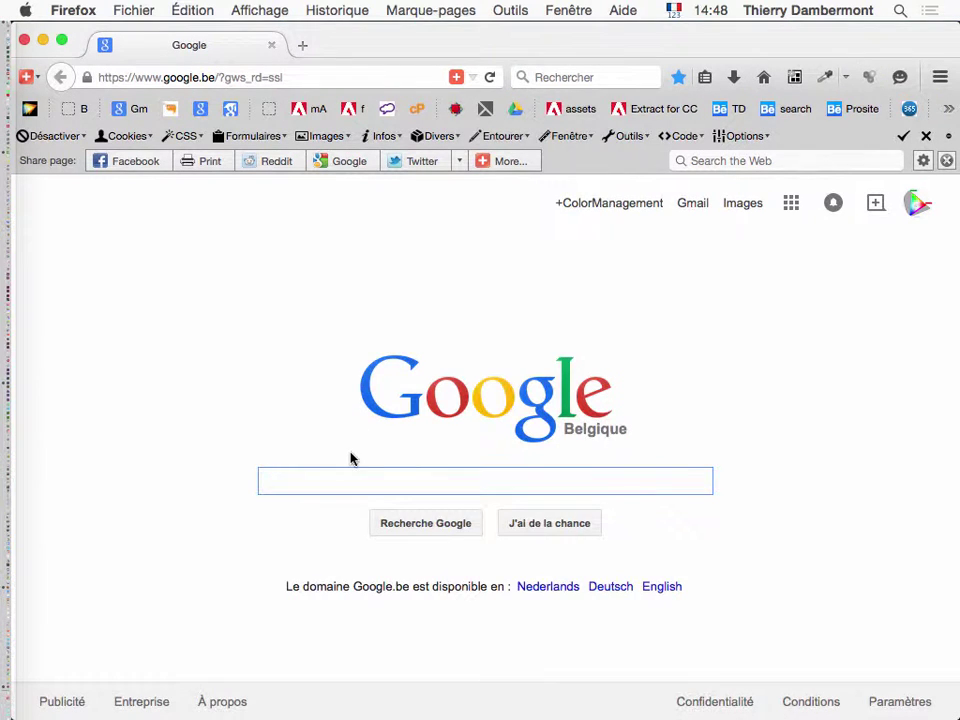
Search Google for 'srgb adobe rgb chromaticity'.
type("srgb adob")
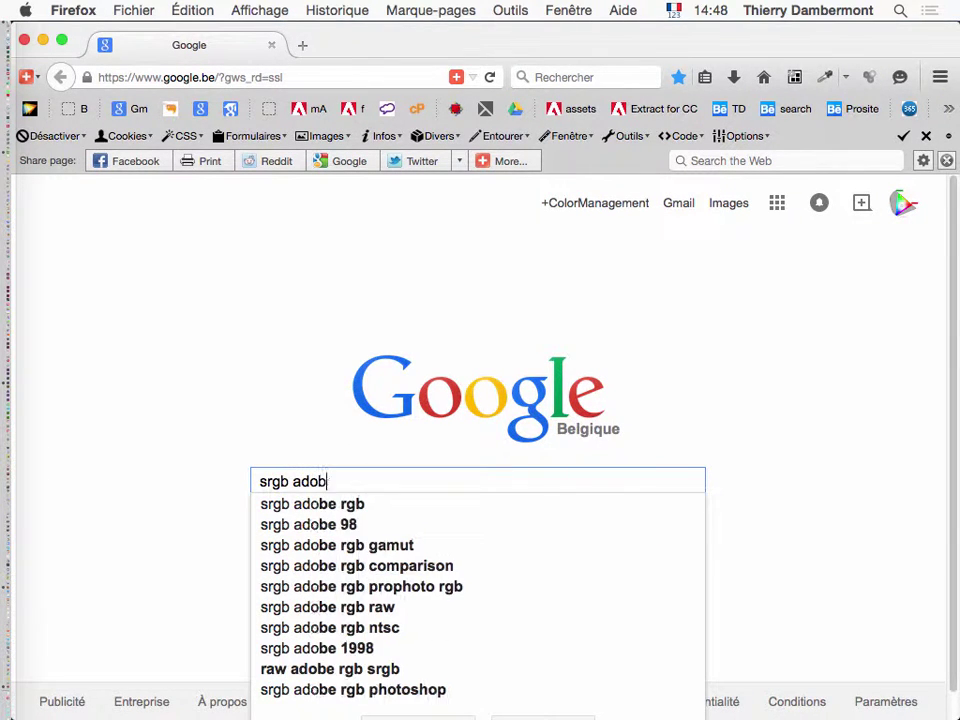
type("e rgb c")
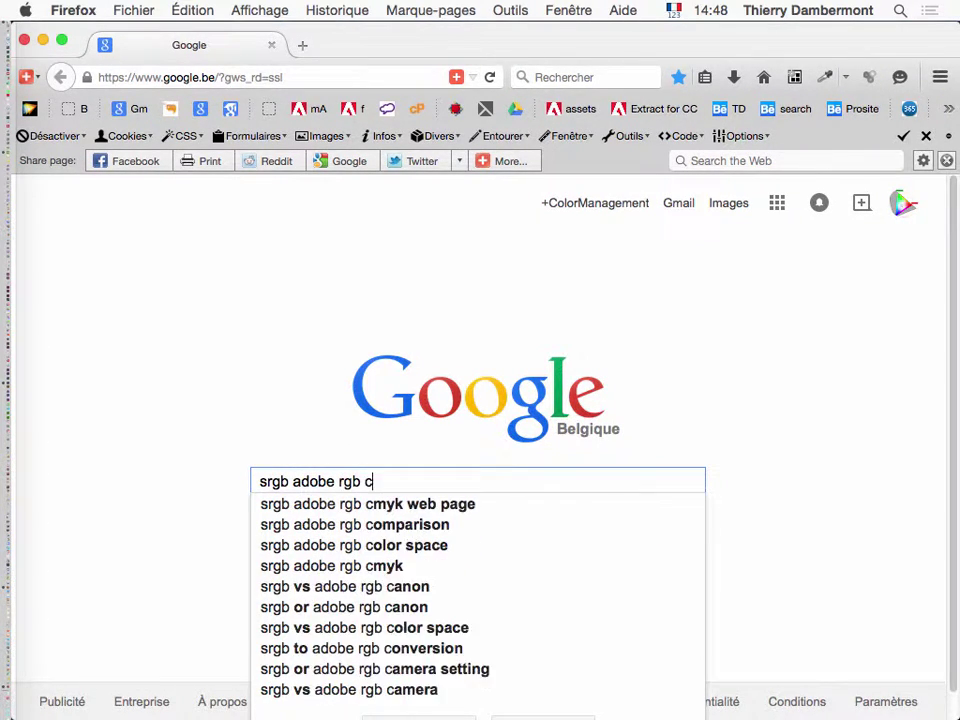
type("hromati")
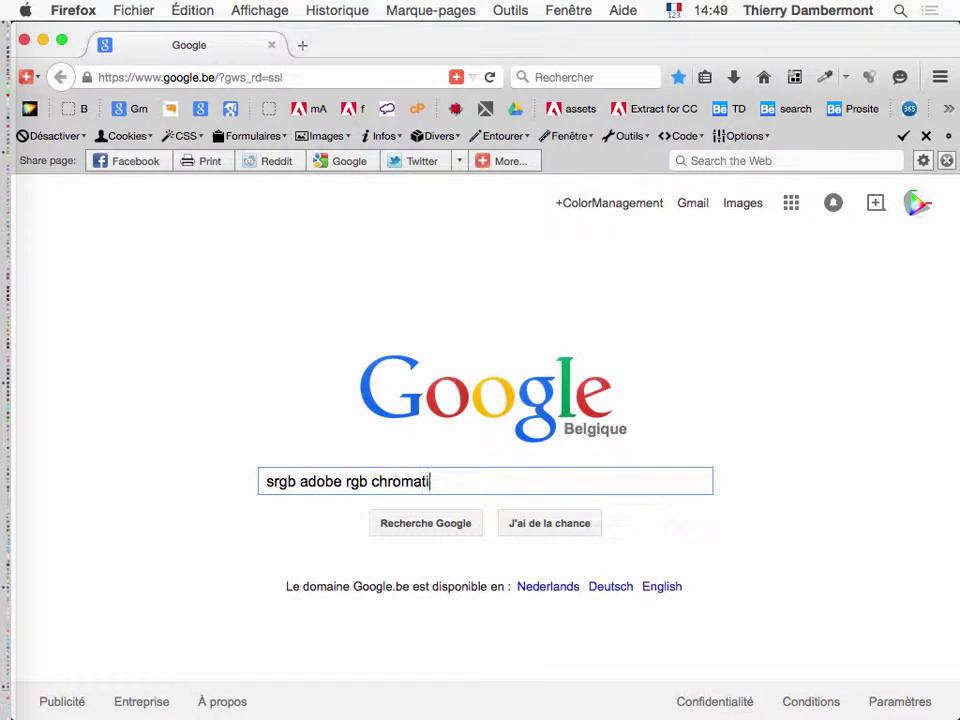
type("city")
key("Return")
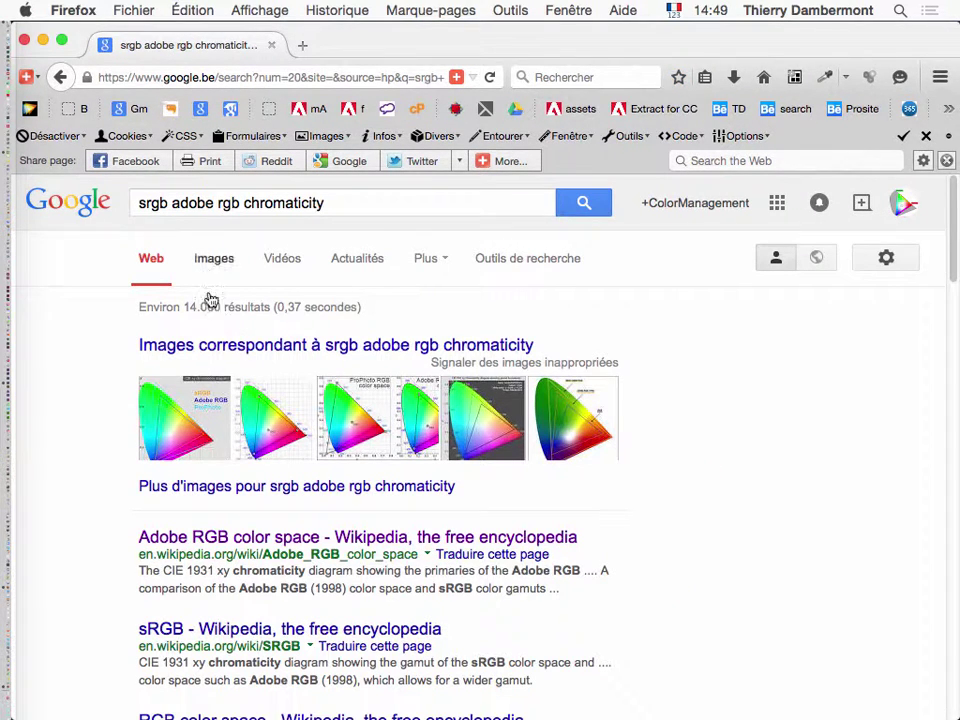
Open the CIE xy diagram of sRGB, Adobe RGB and ProPhoto gamuts from Google Images alone, zoomed in twice.
left_click(210, 260)
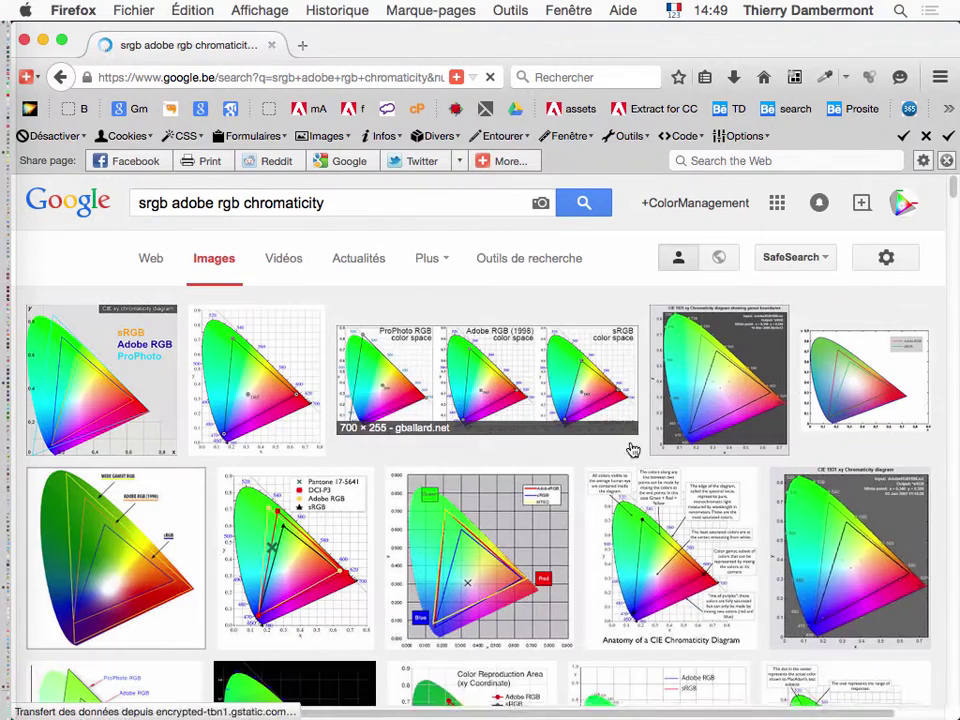
left_click(71, 376)
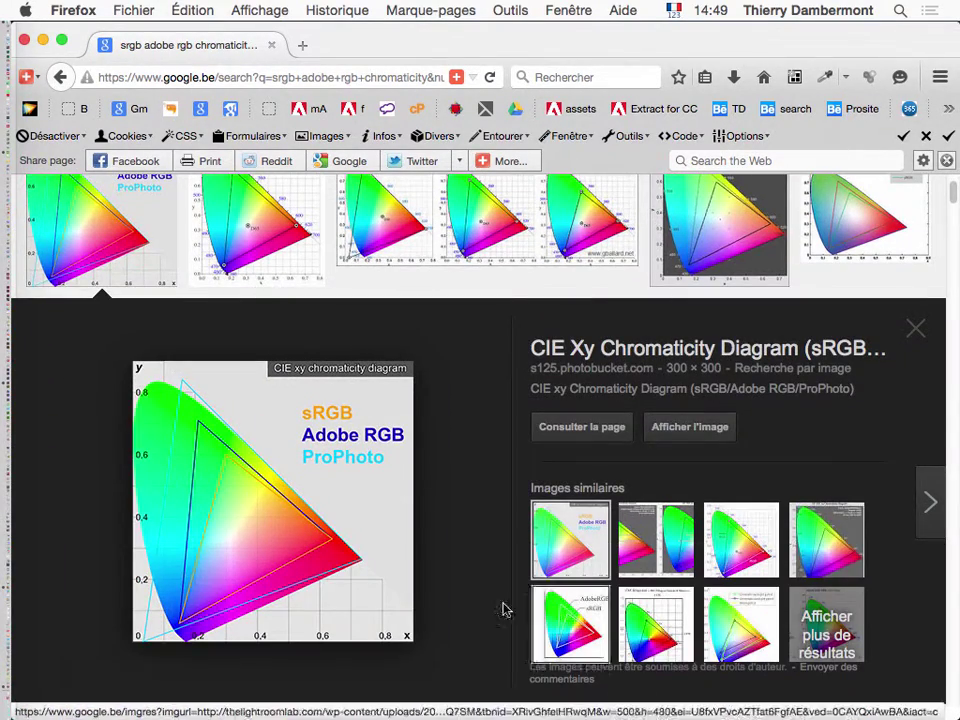
left_click(634, 366)
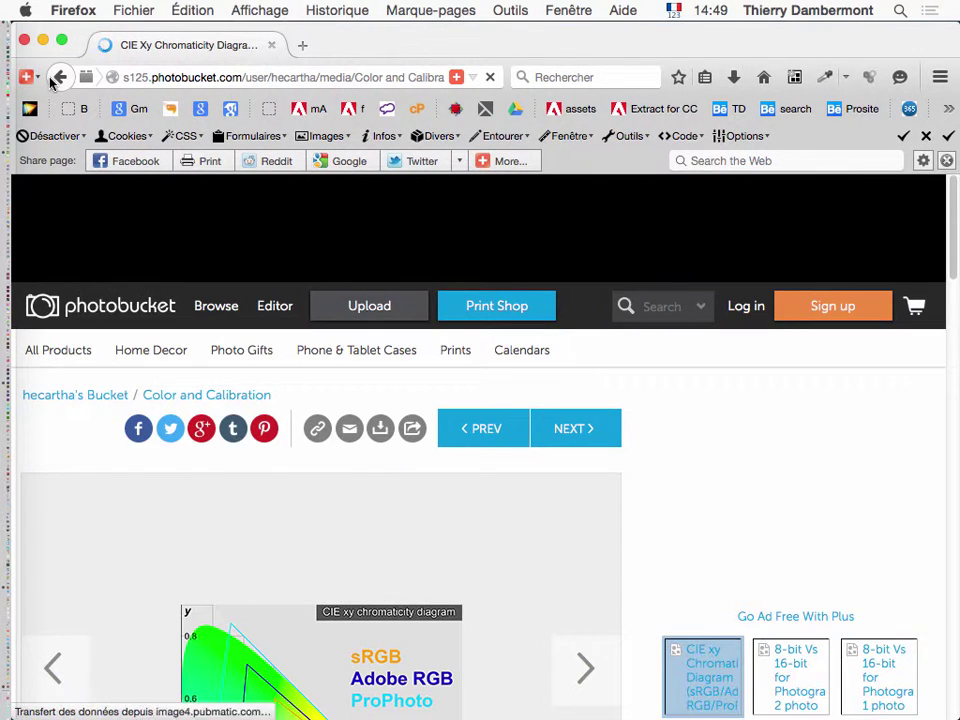
left_click(60, 77)
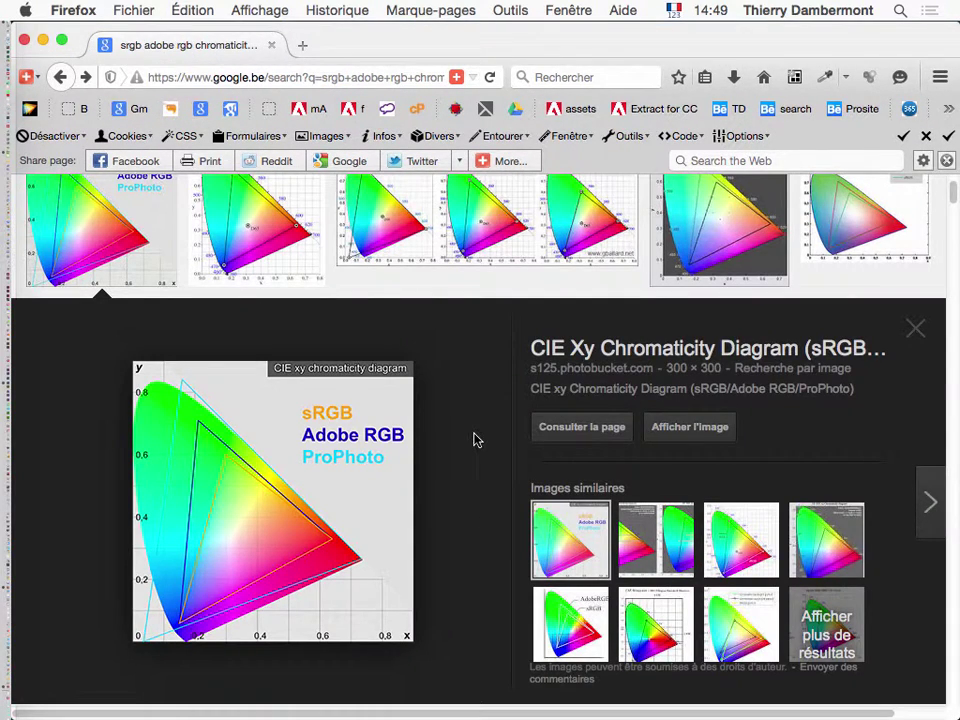
left_click(325, 420)
key("super+plus")
key("super+plus")
key("super+plus")
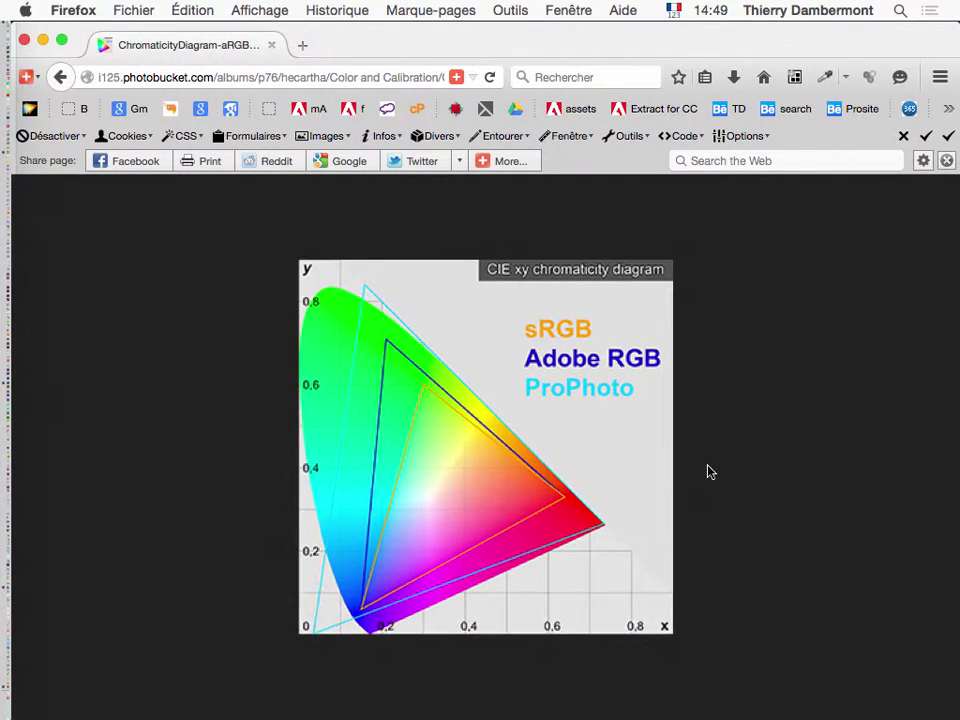
key("super+plus")
key("super+plus")
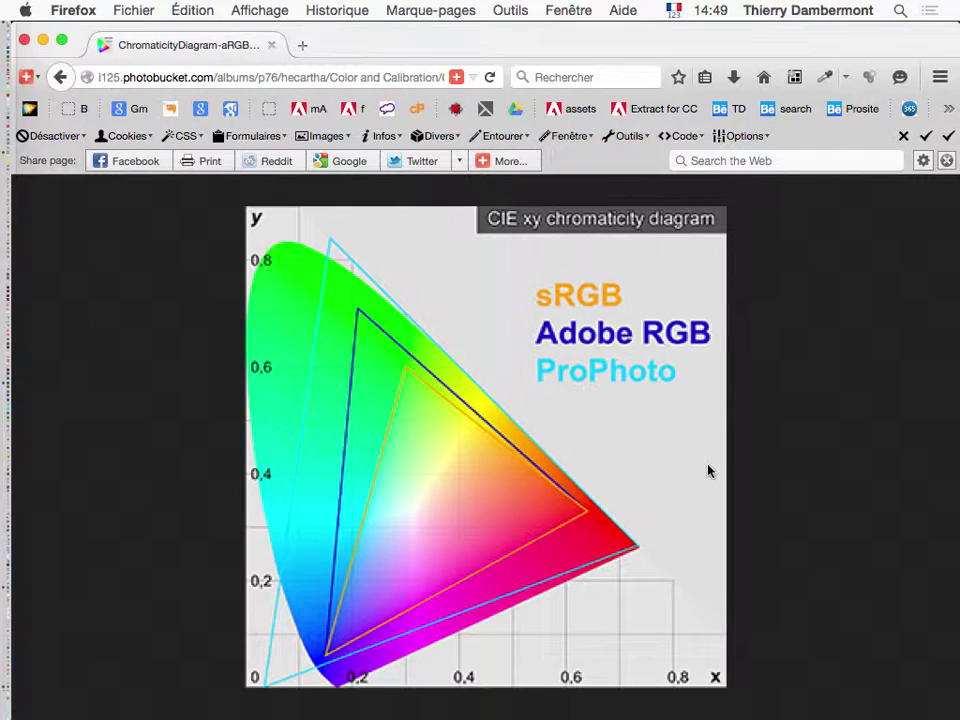
key("super+minus")
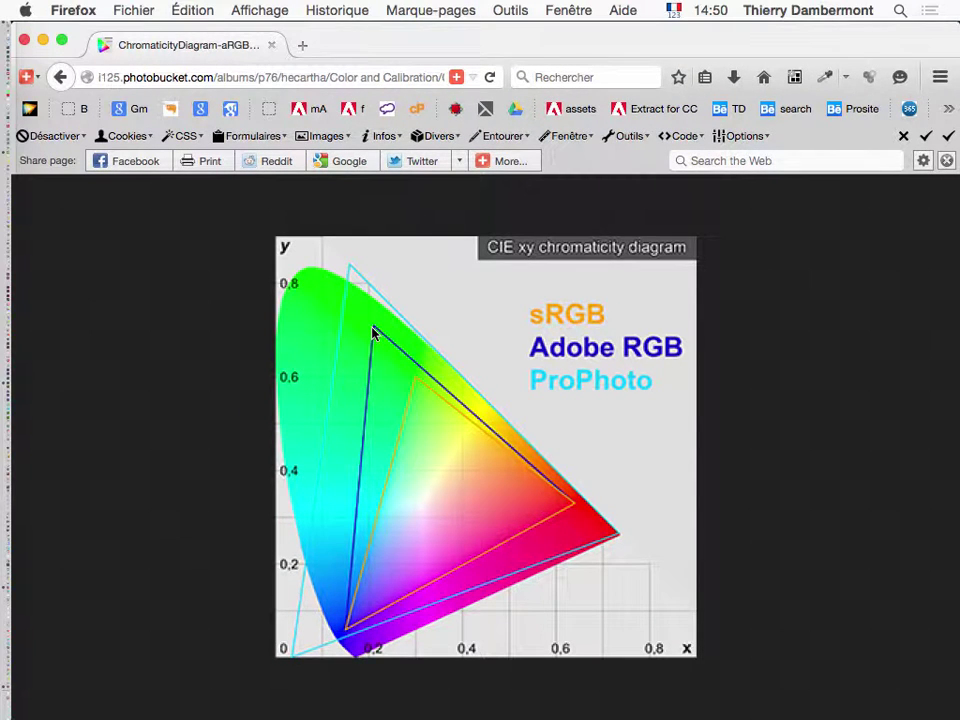
Return to Photoshop to read the magenta stripe (255/42/209) in the stripe documents.
key("super+Tab")
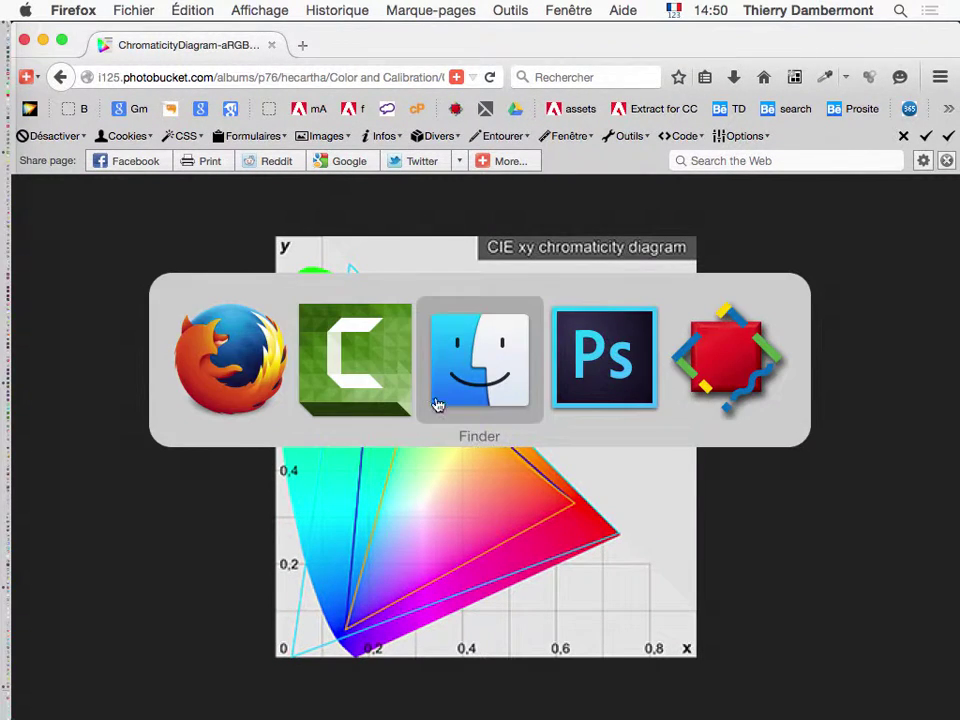
left_click(590, 388)
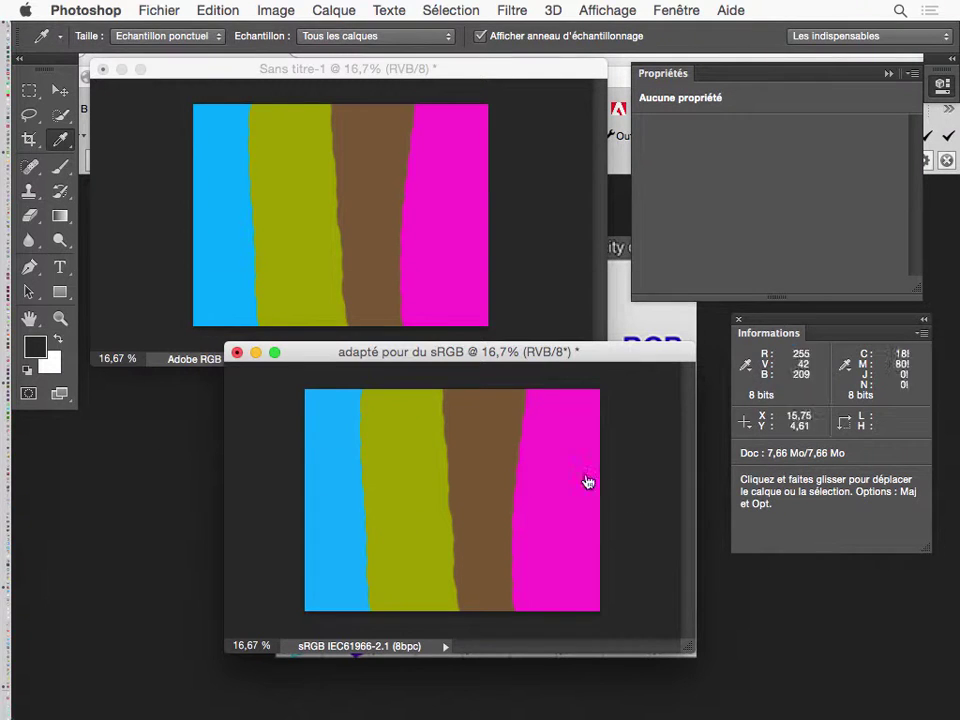
key("super+Tab")
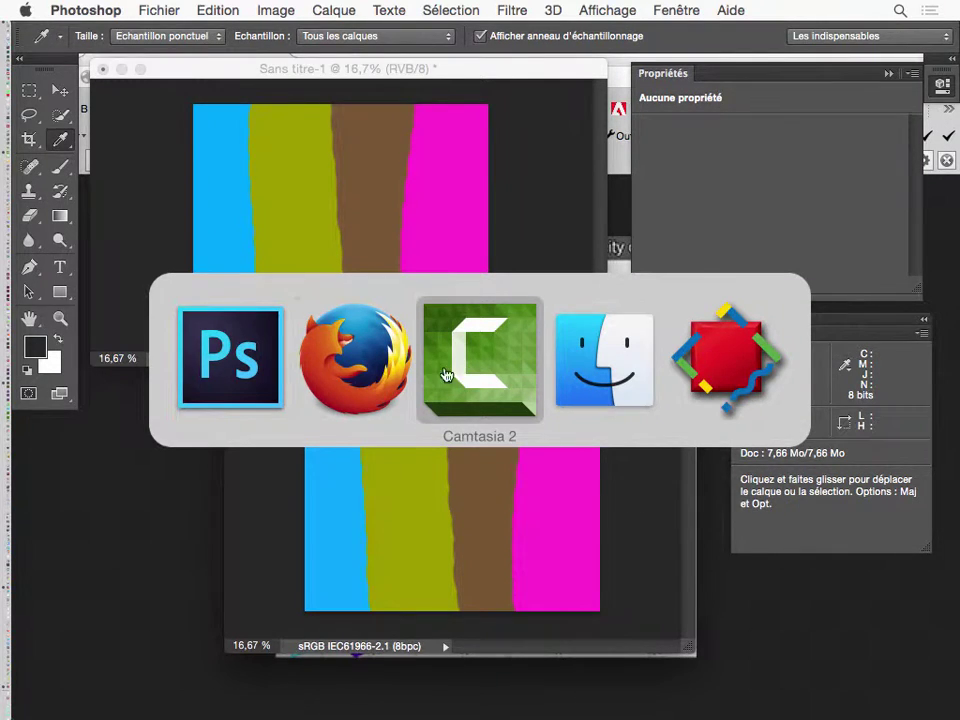
Bring Firefox's Photobucket chromaticity diagram back up to compare sRGB and Adobe RGB gamuts.
left_click(395, 372)
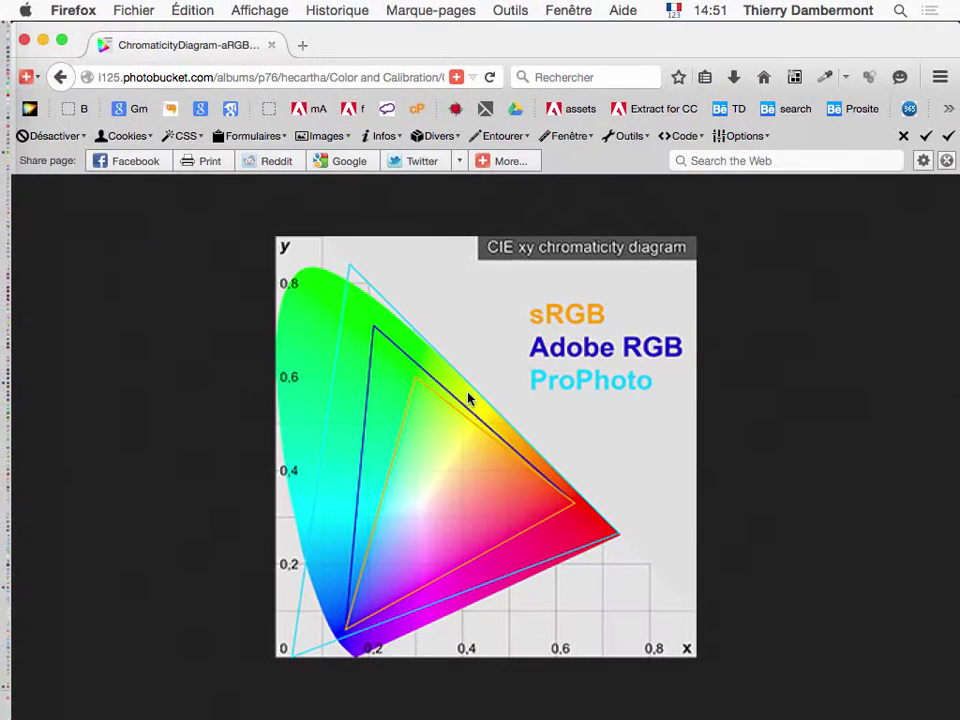
key("super+Tab")
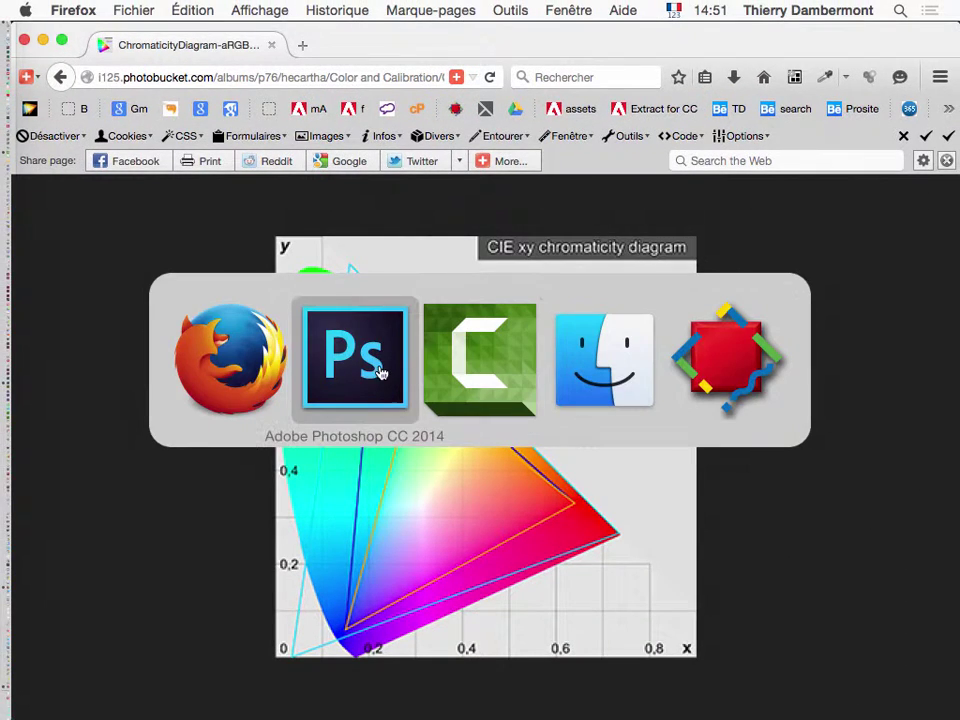
Bring Photoshop forward, hide all other applications, and nudge the Info panel slightly lower.
left_click(380, 372)
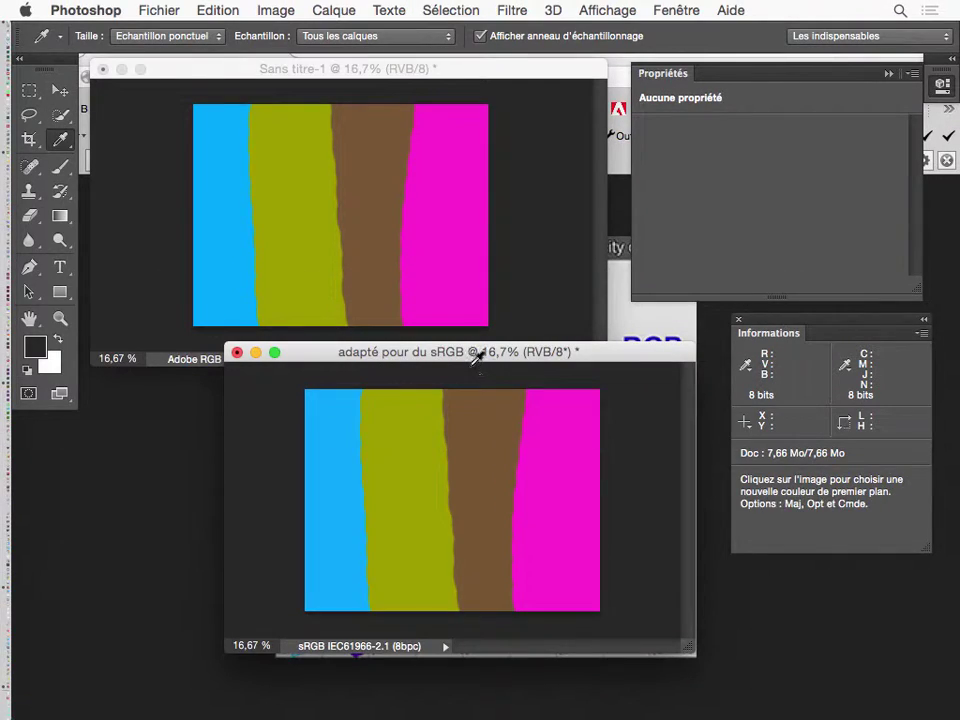
key("super")
key("alt+super+h")
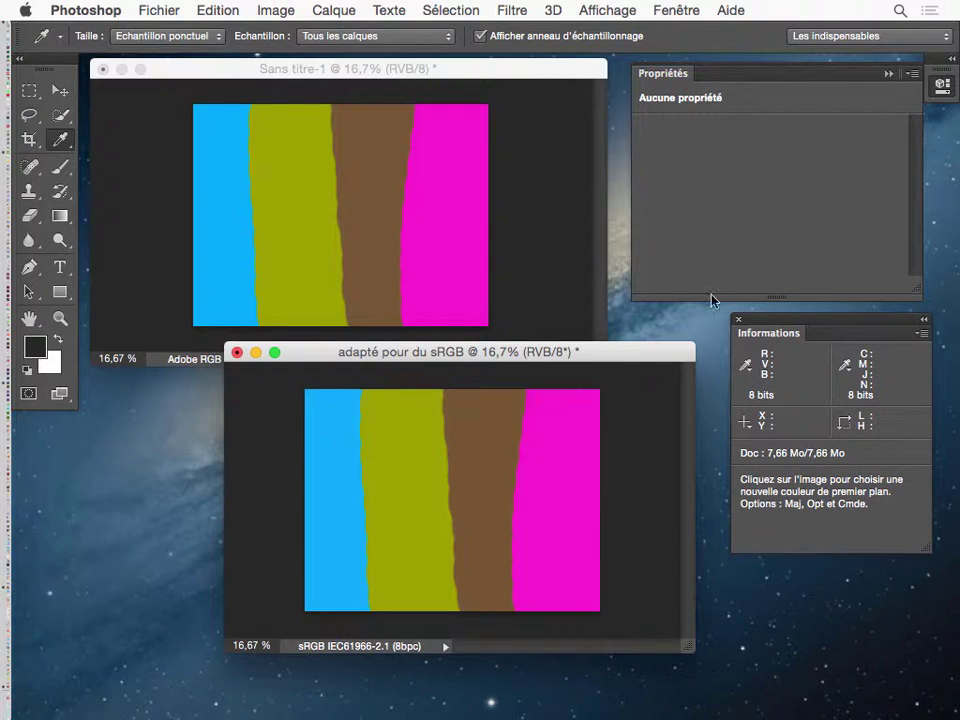
left_click_drag(771, 320, 772, 331)
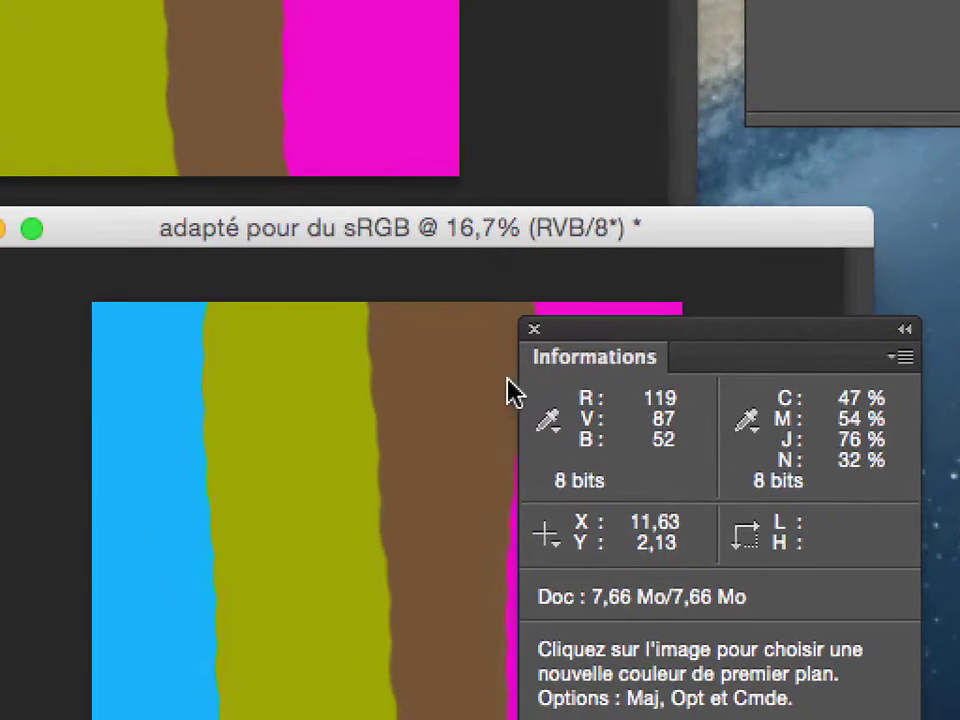
Sample the brown stripe, then bring the Adobe RGB original 'Sans titre-1' to the front.
left_click(490, 386)
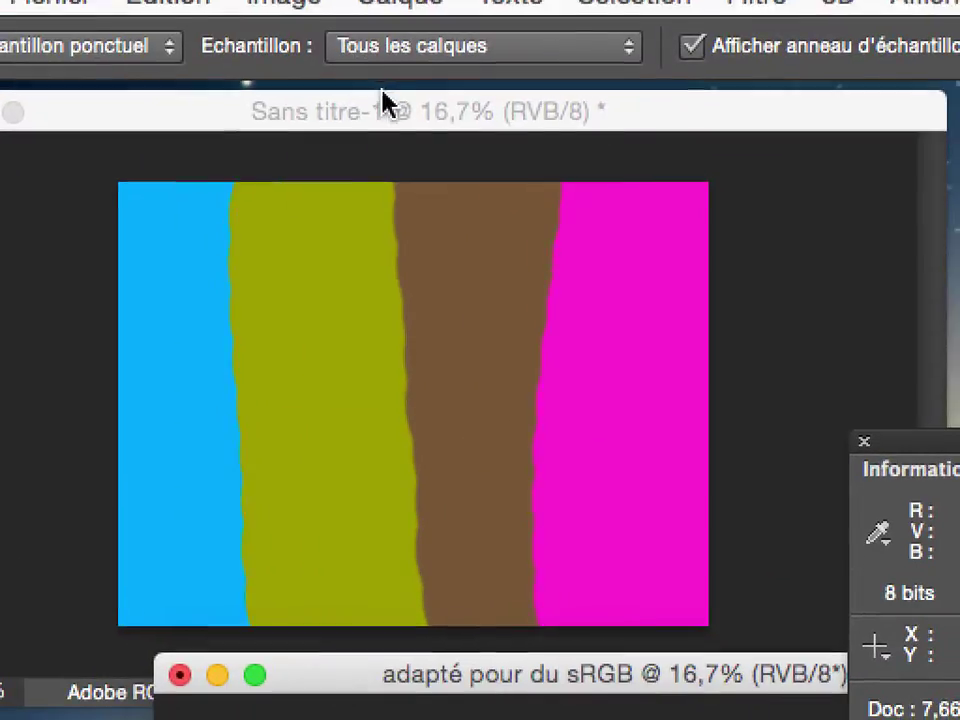
left_click(372, 108)
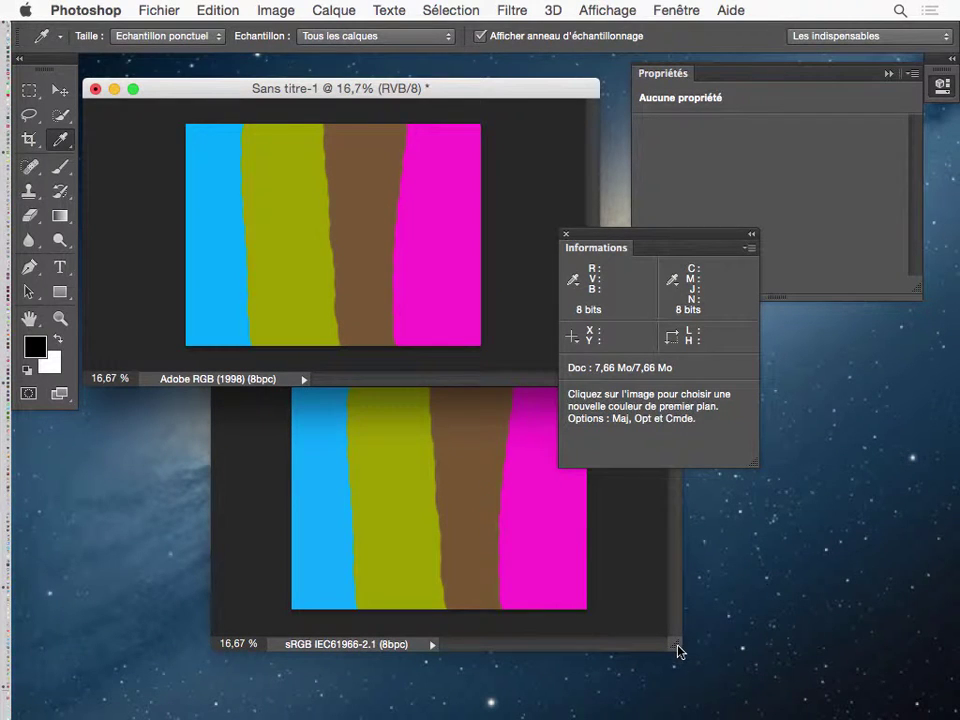
Move the Info panel over the documents and sample the magenta stripe in the sRGB copy.
left_click_drag(655, 240, 816, 203)
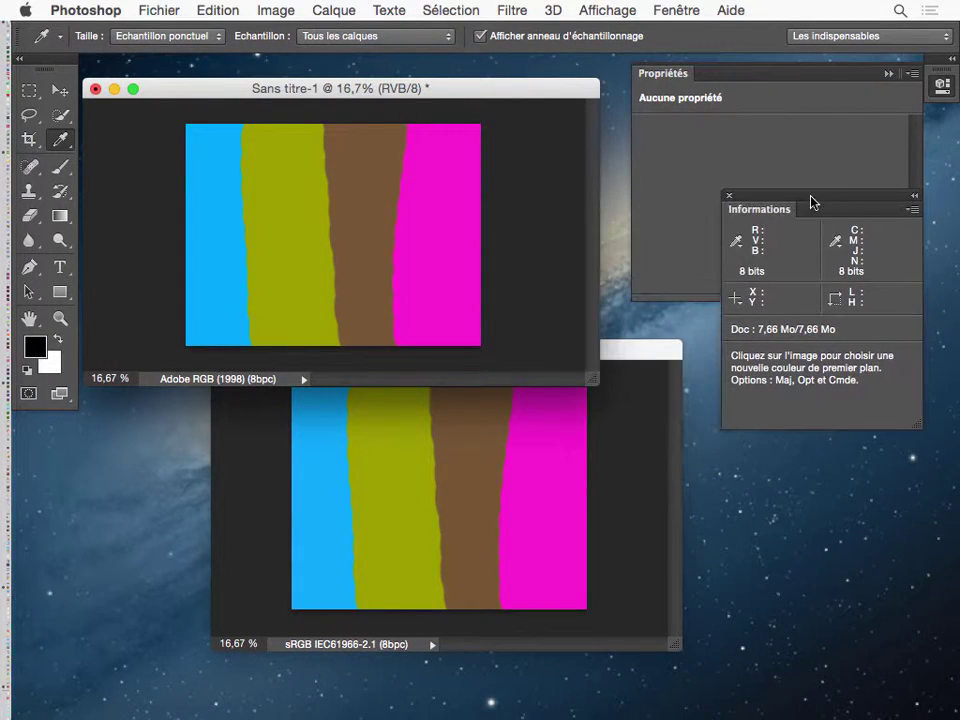
left_click(636, 345)
left_click_drag(749, 200, 578, 186)
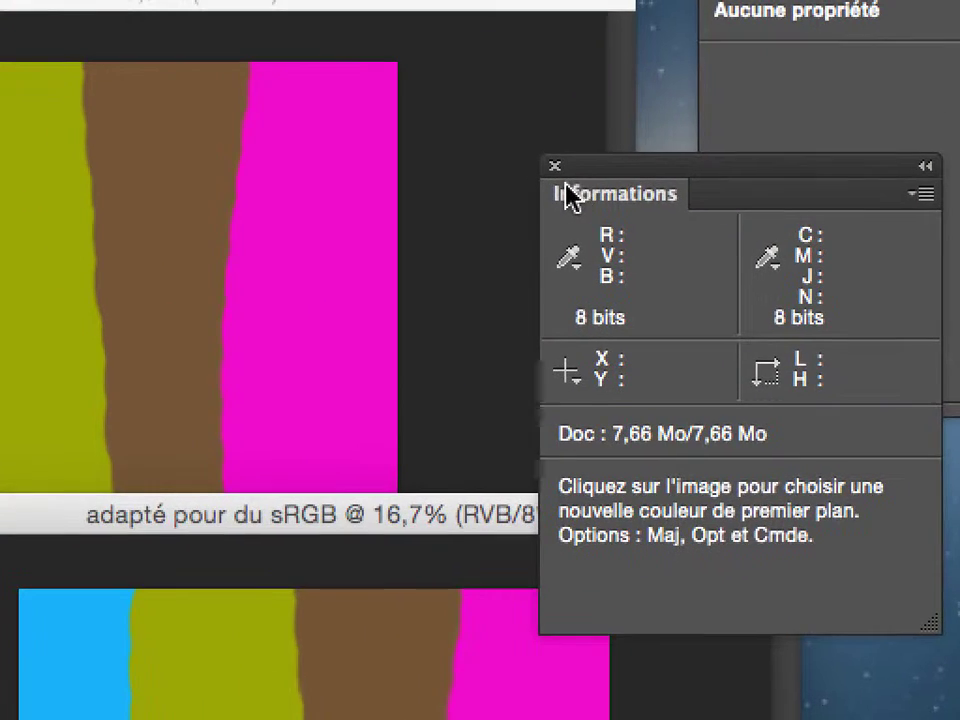
left_click_drag(578, 188, 549, 176)
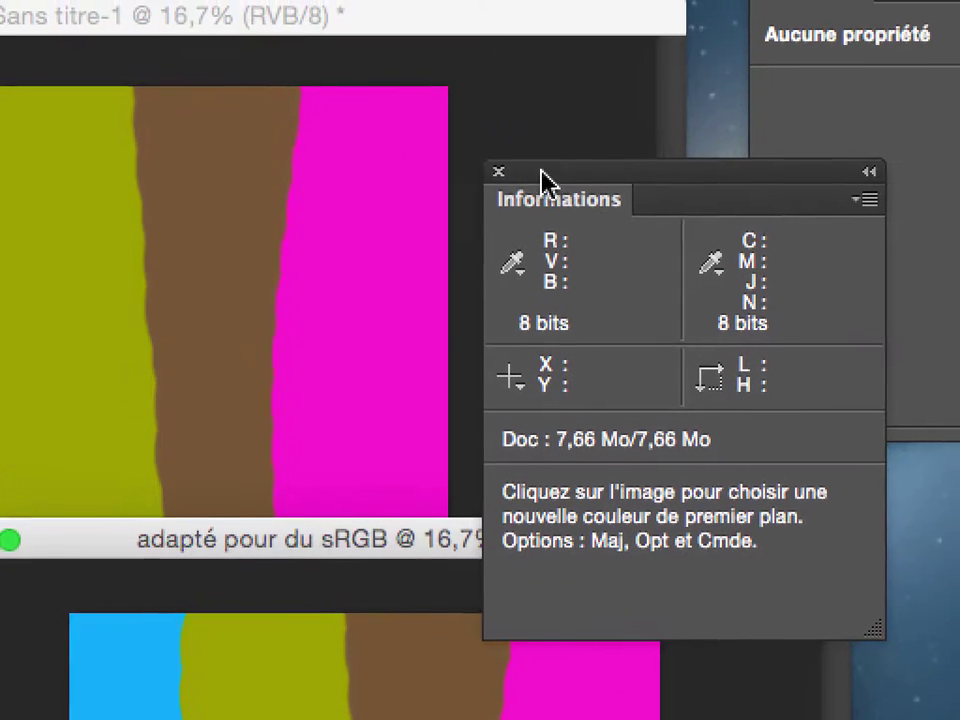
left_click_drag(648, 120, 734, 84)
left_click(562, 355)
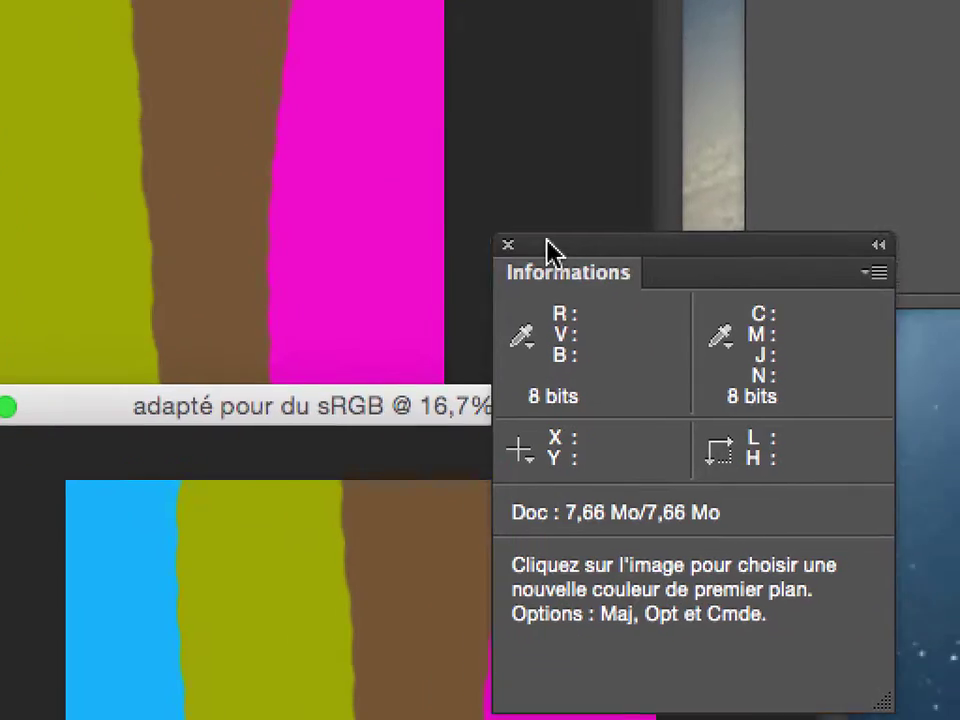
Sample the olive stripe: 155/157/18 in the original versus 155/158/0 in the sRGB copy.
left_click_drag(548, 250, 443, 189)
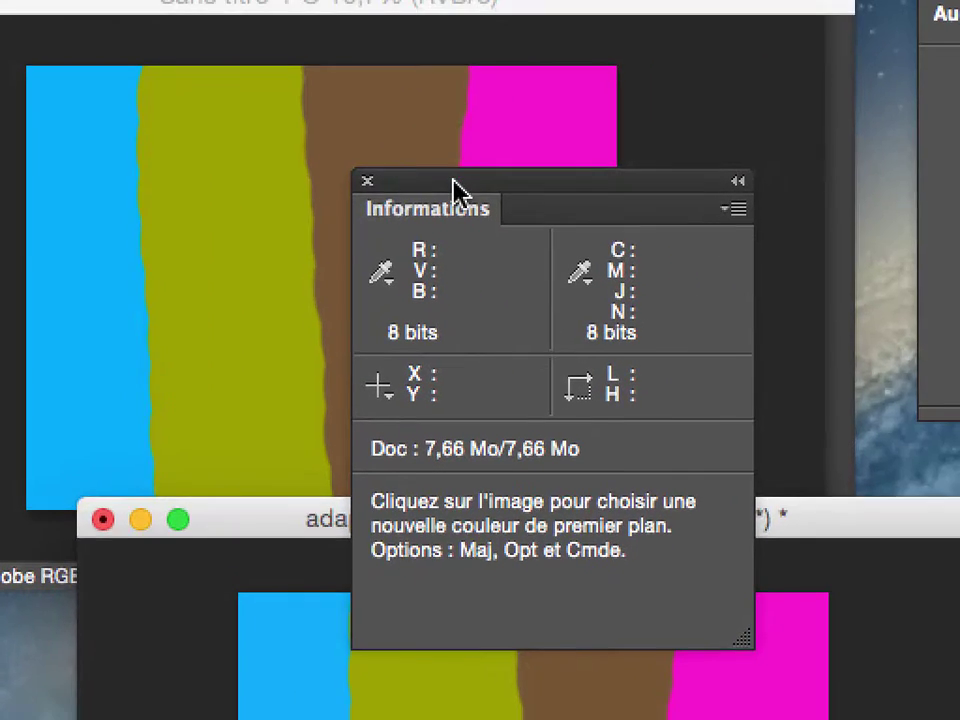
left_click_drag(594, 114, 671, 111)
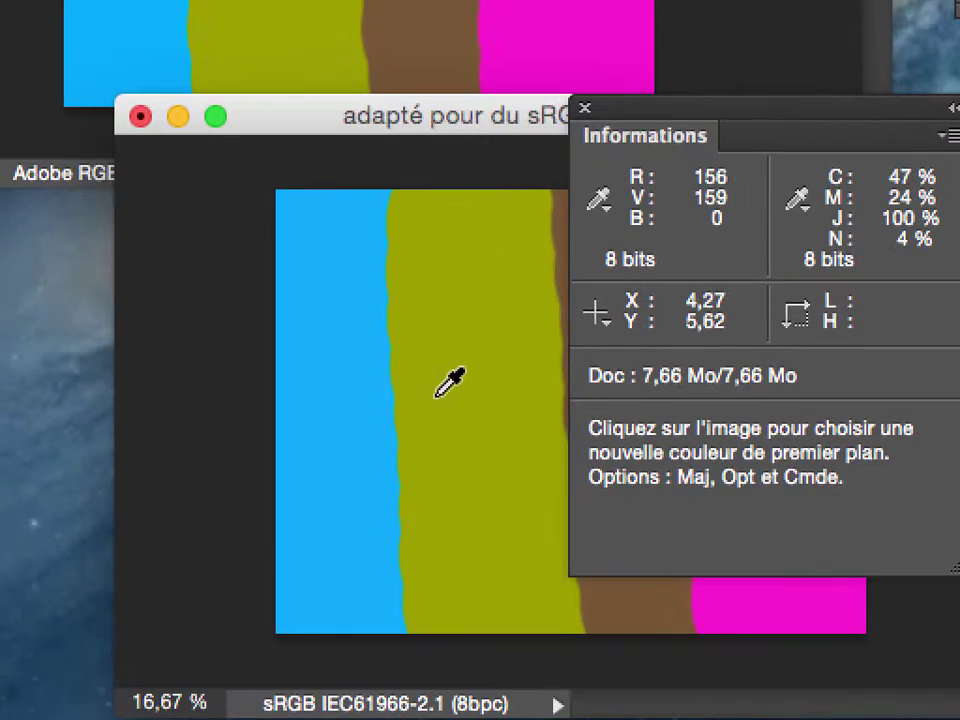
left_click_drag(436, 395, 457, 391)
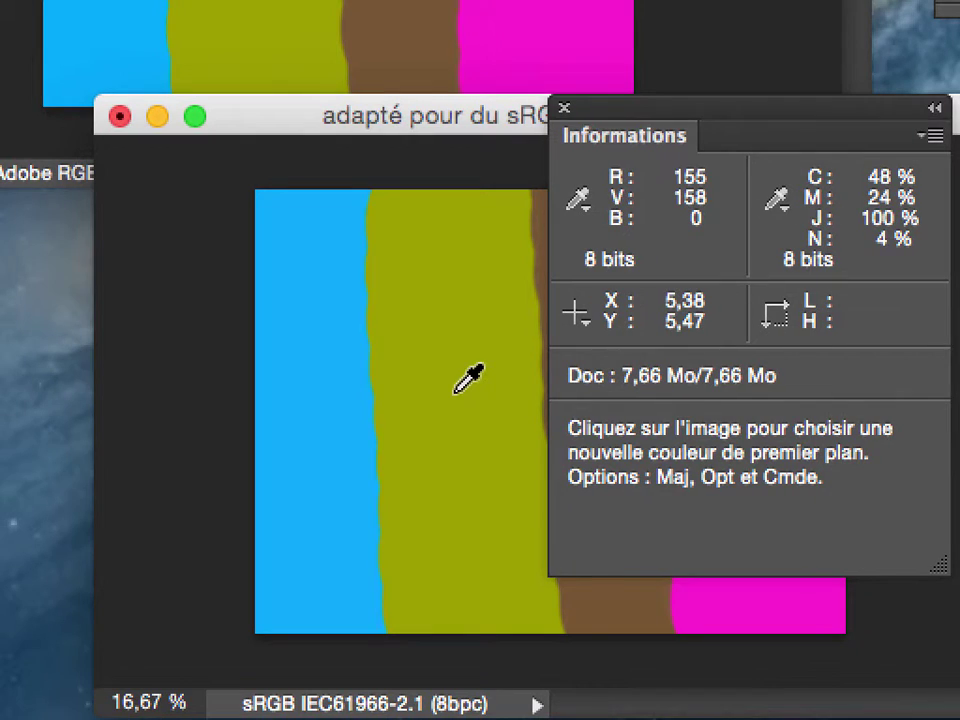